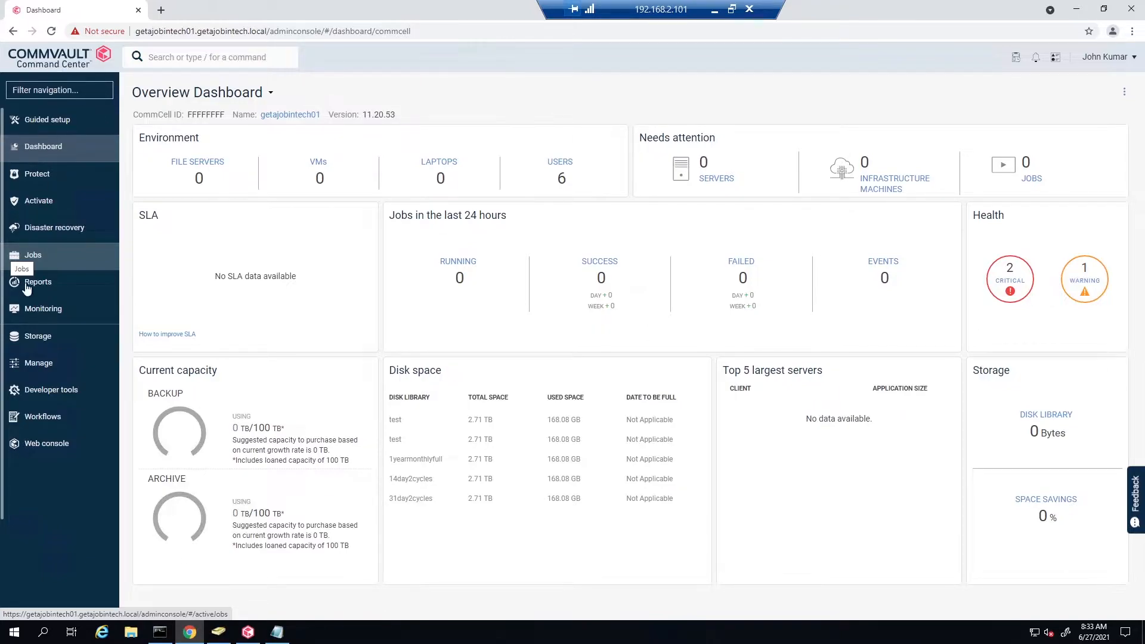
Open the list of roles in the security settings and bring up the form for adding a role
click(35, 364)
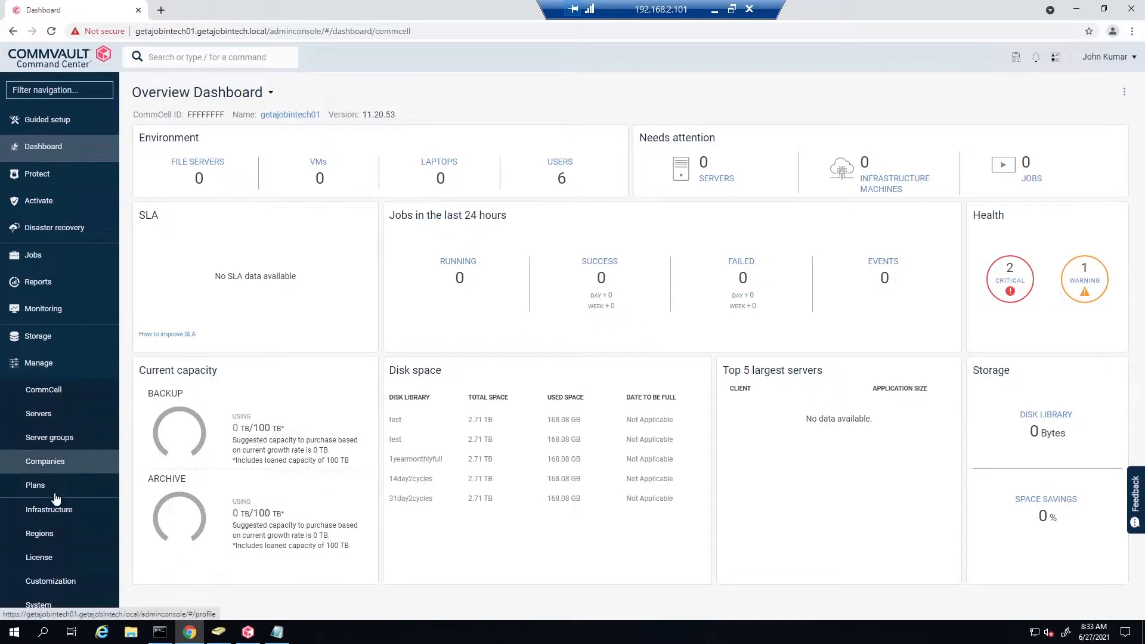
scroll(35, 572, down, 2)
click(40, 528)
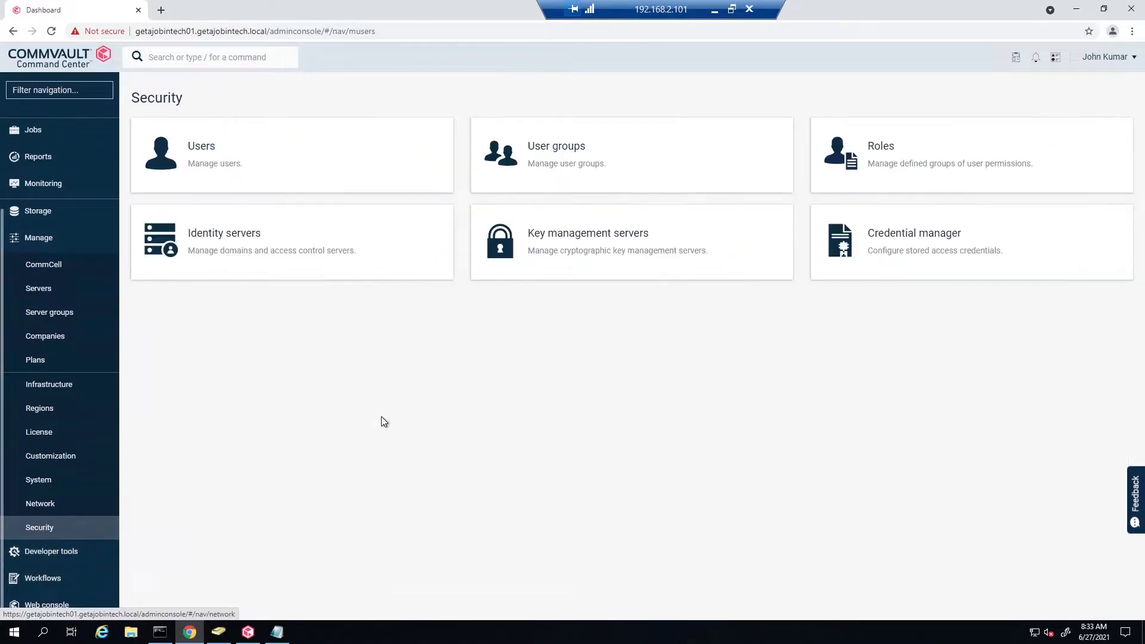
click(805, 184)
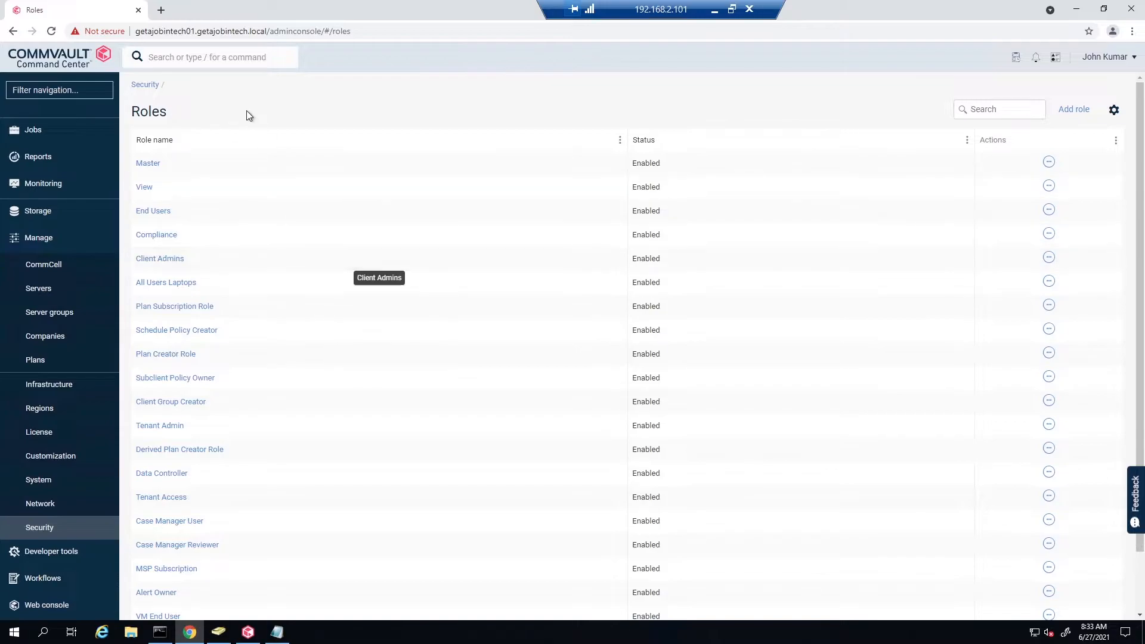
click(146, 260)
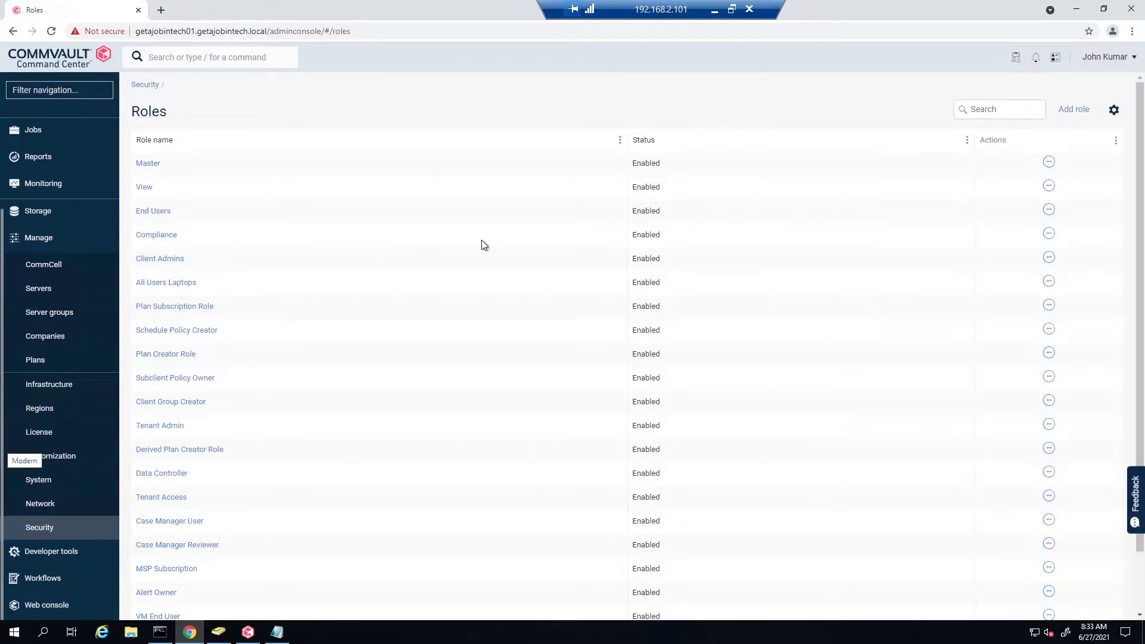
click(1071, 111)
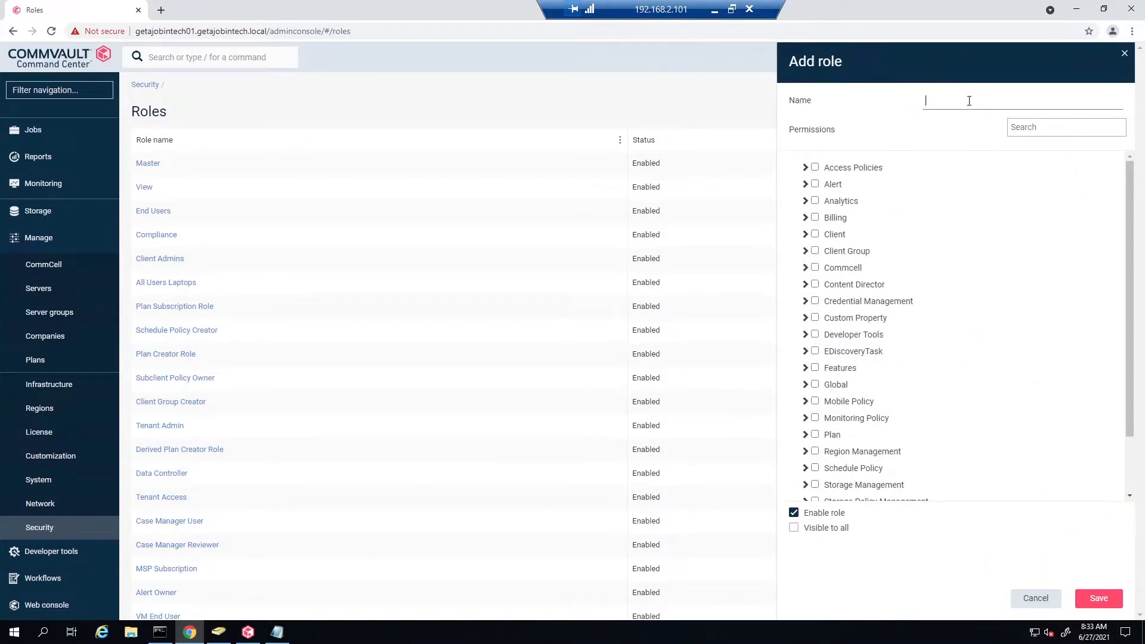
click(947, 97)
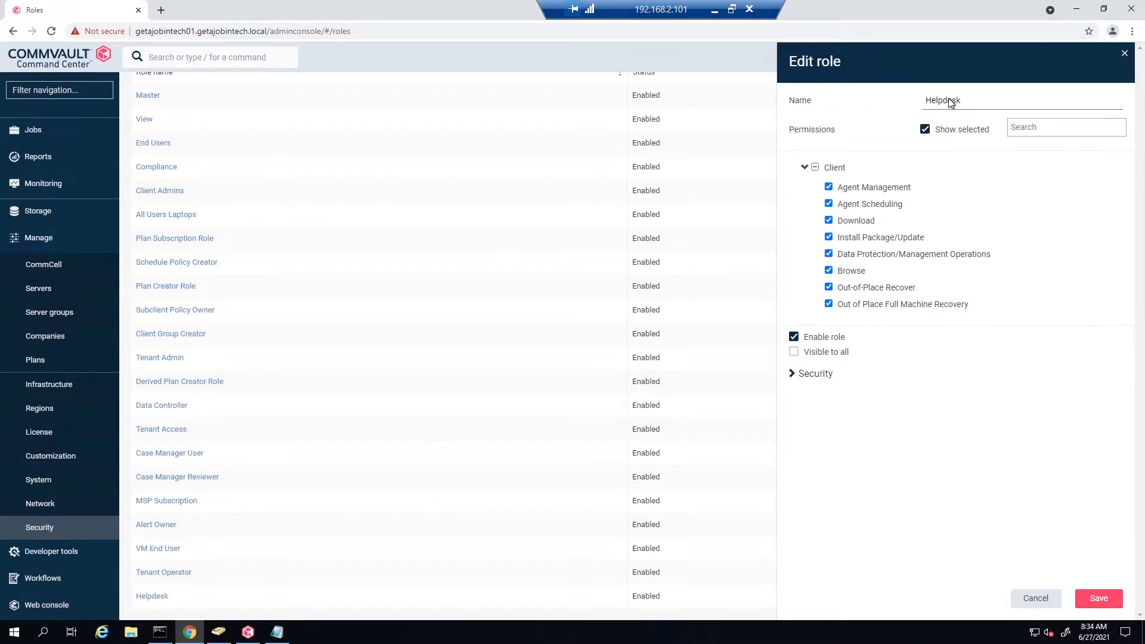
Review the Helpdesk role's client permissions and its security associations
click(792, 375)
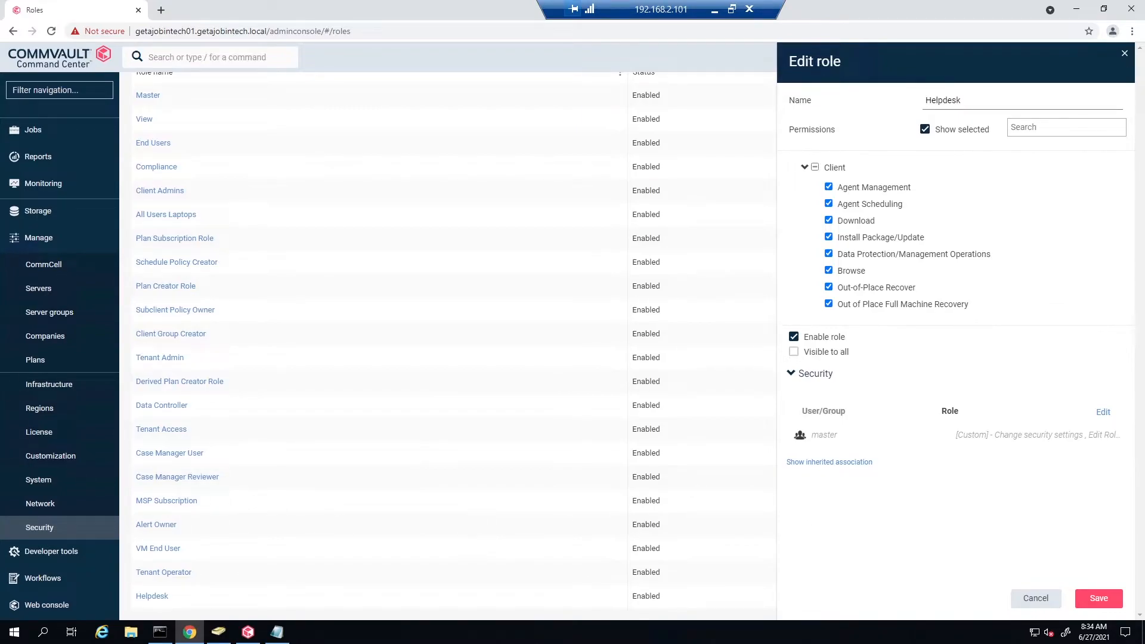
click(788, 374)
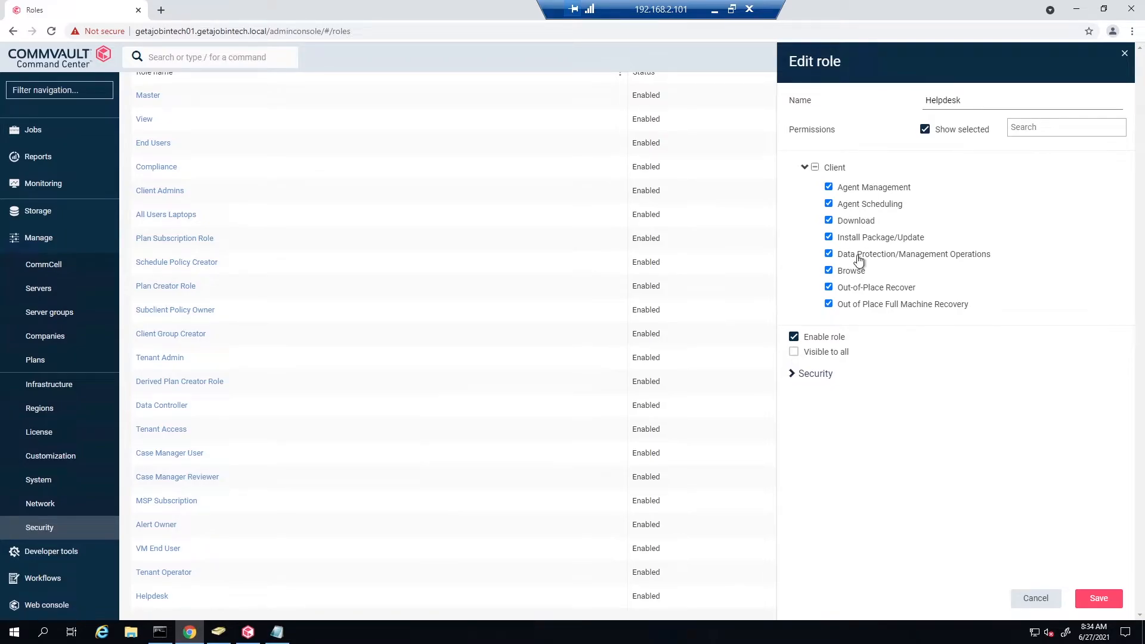
click(790, 373)
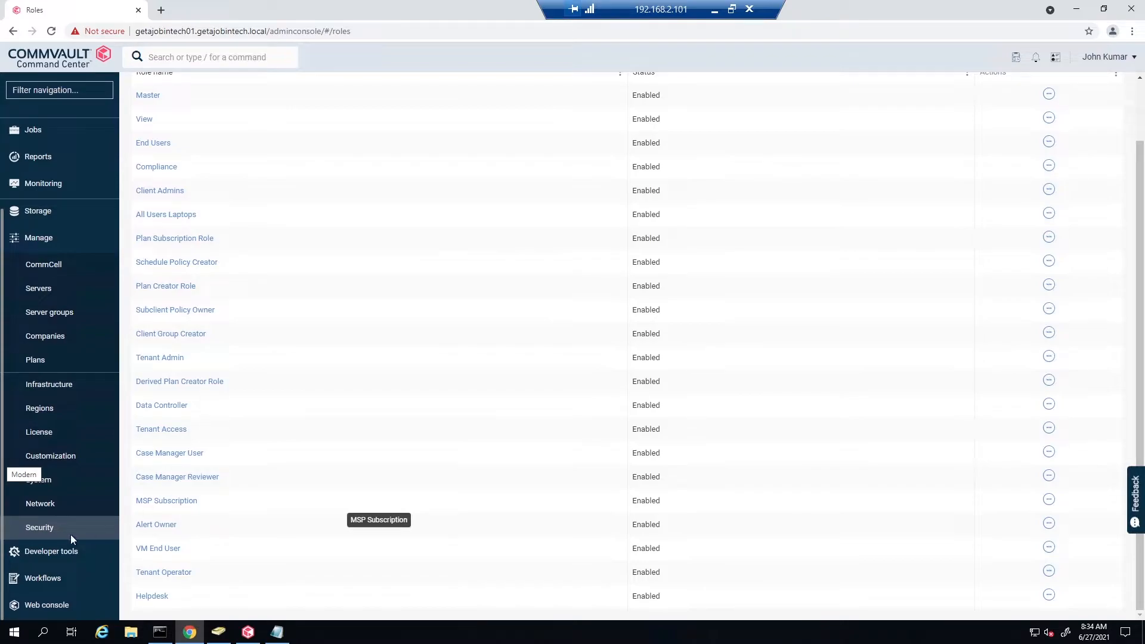
Start adding a user group in the security settings and set its type to Active directory
click(52, 528)
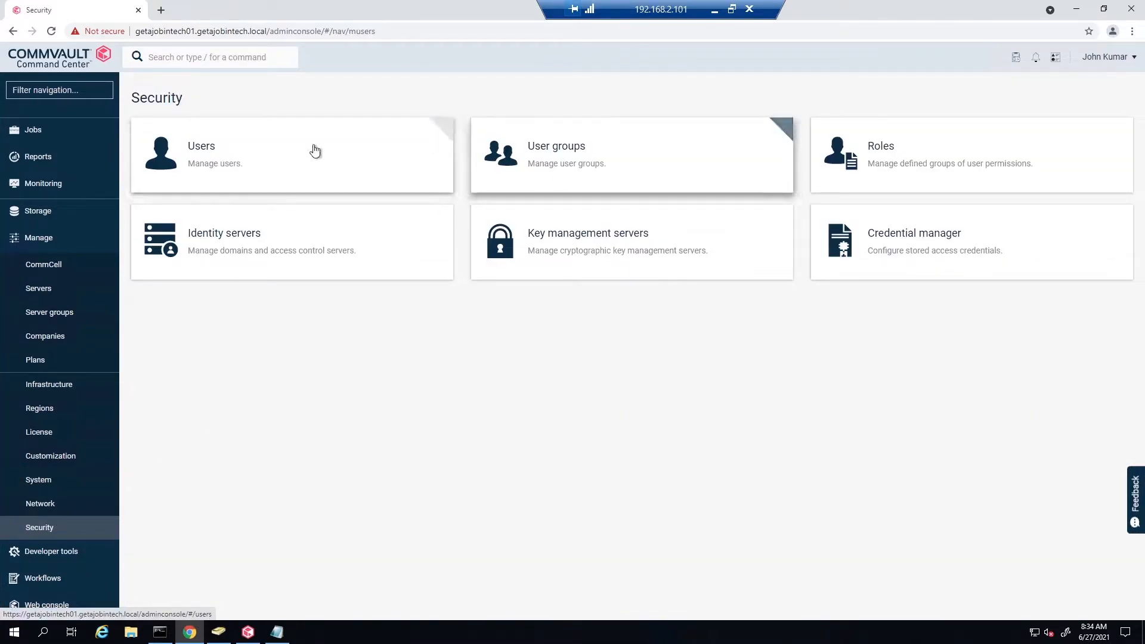
click(561, 147)
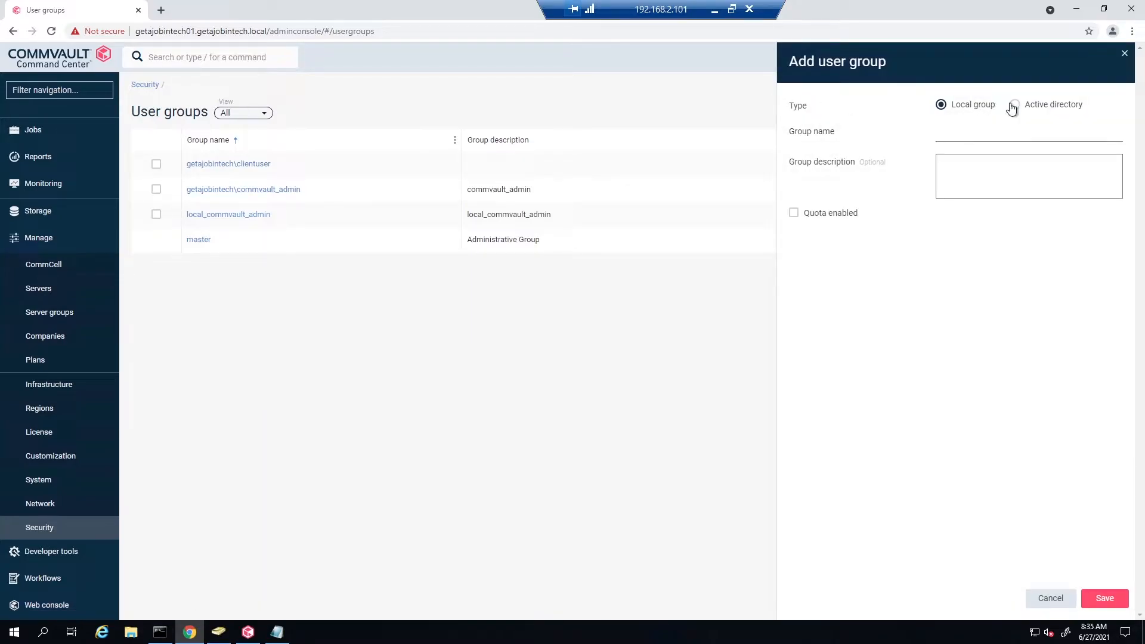
click(1011, 106)
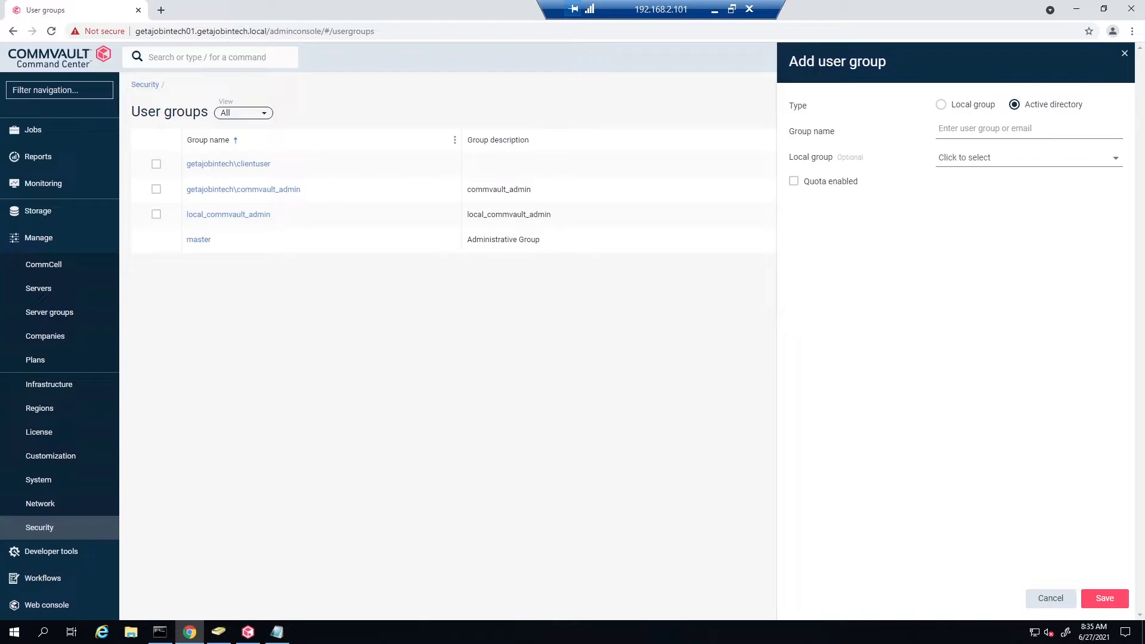
Switch to Active Directory Users and Computers and check the members of the clientuser group
key(alt+Tab)
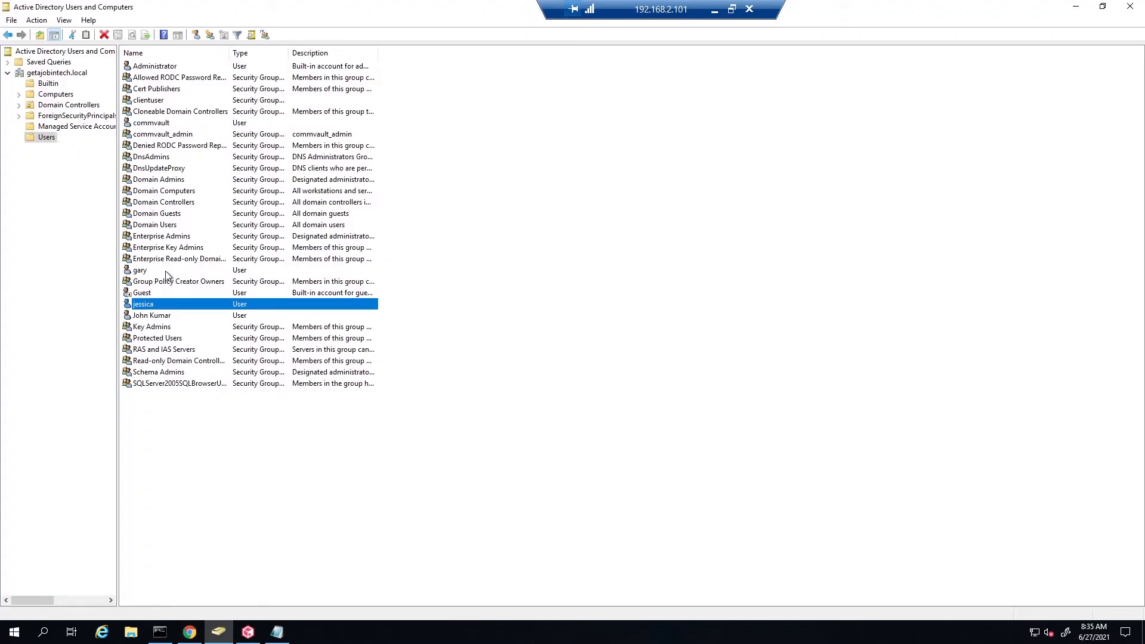
click(519, 299)
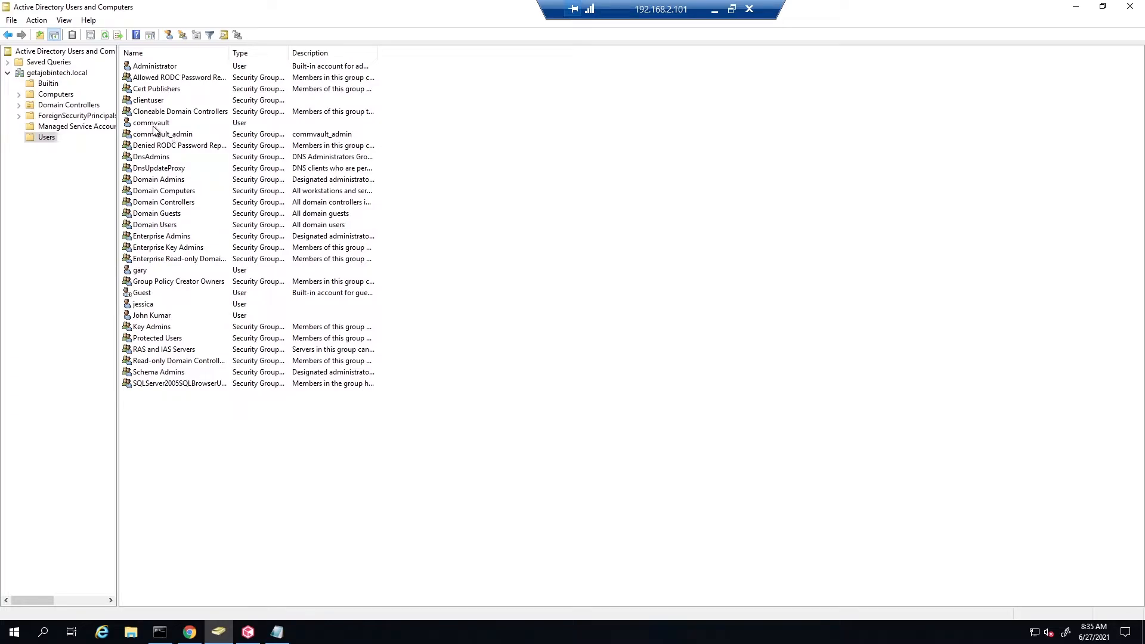
double_click(149, 100)
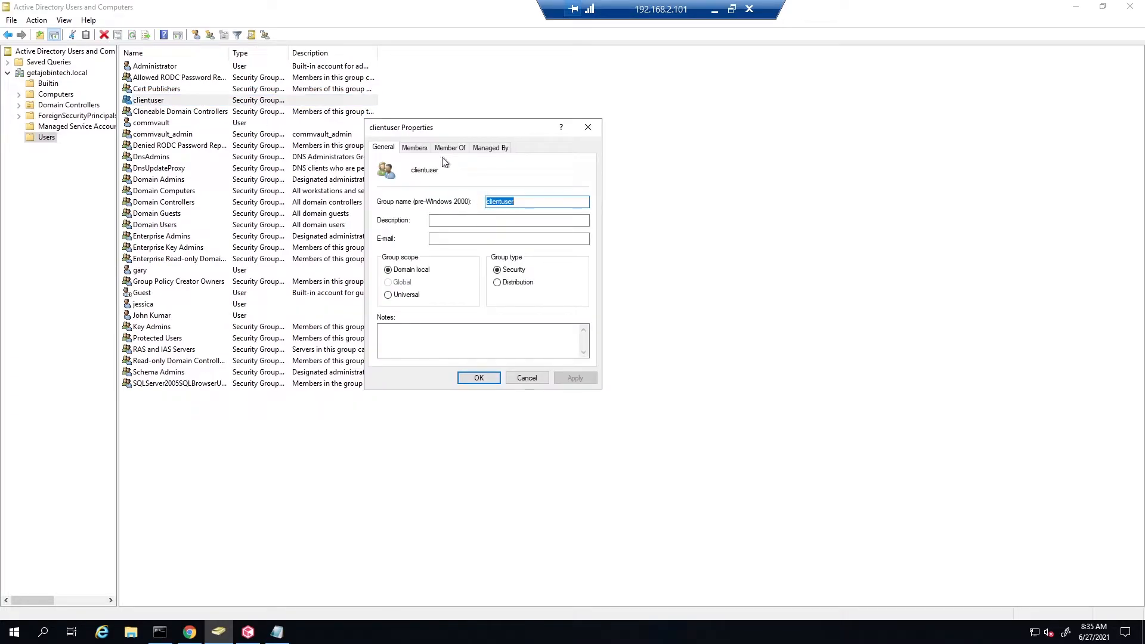
drag(425, 134, 581, 136)
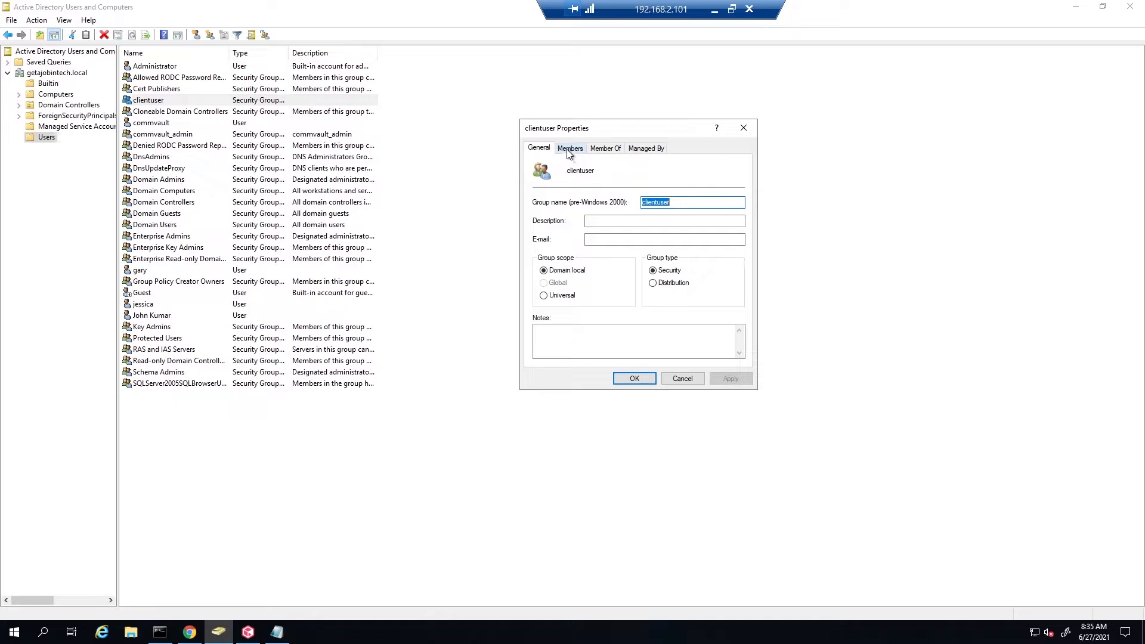
click(567, 149)
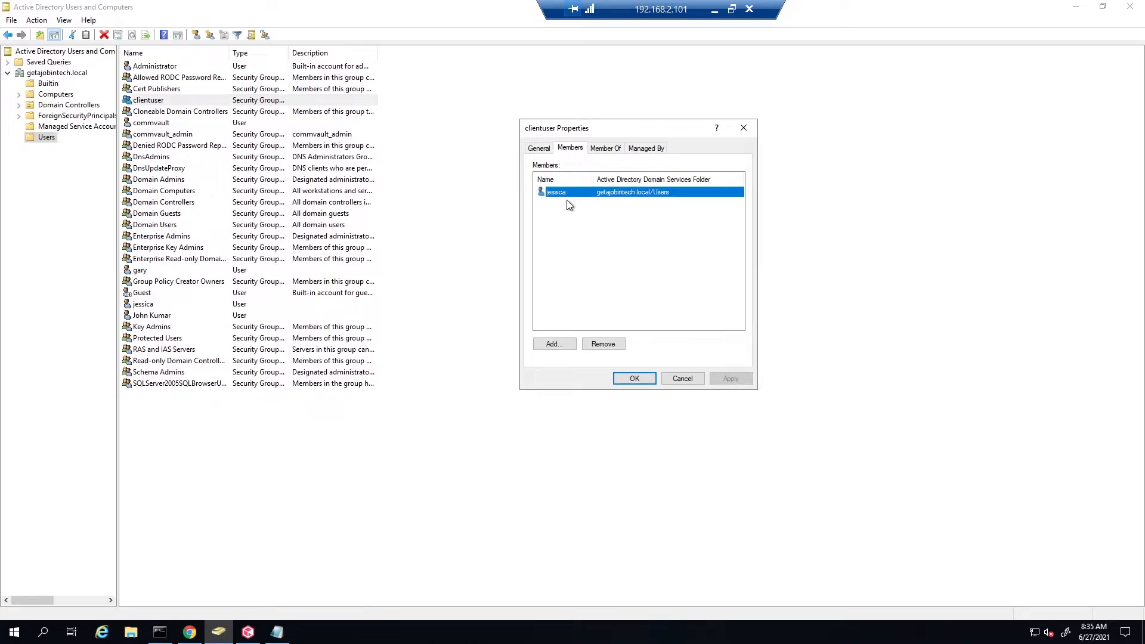
click(743, 127)
Check the group memberships of the user account that belongs to clientuser, and close its properties
double_click(147, 304)
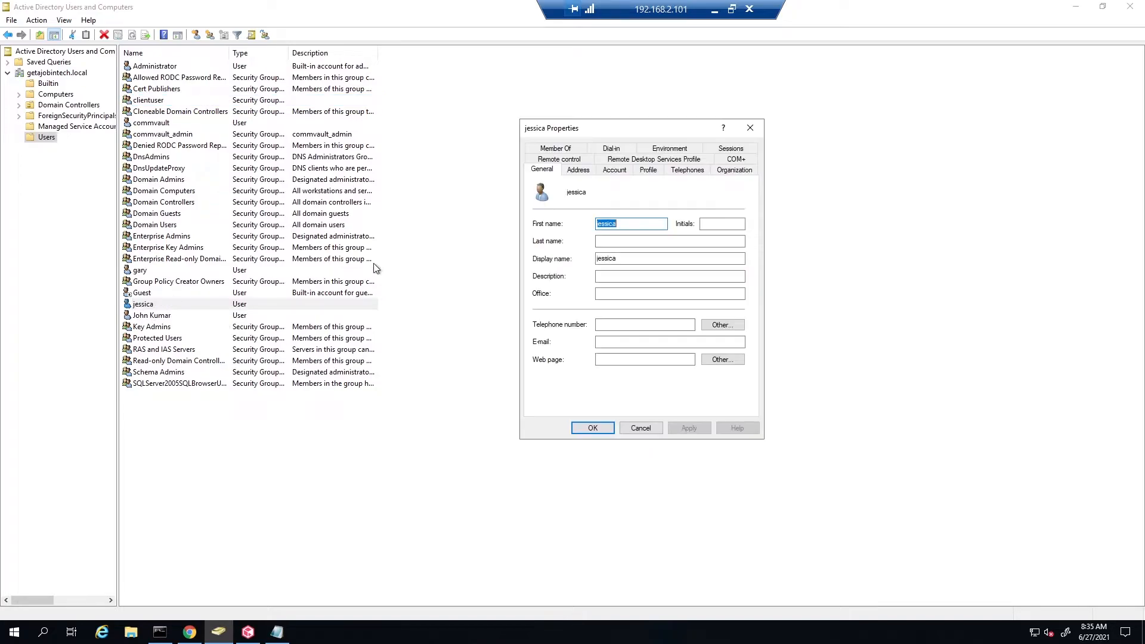
click(555, 150)
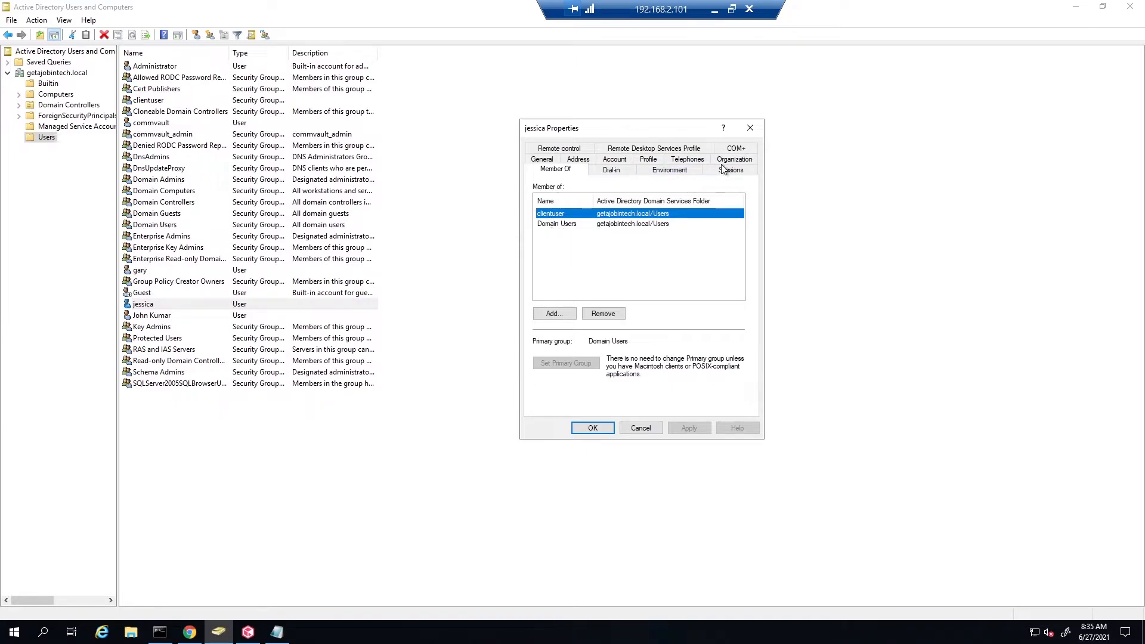
click(750, 128)
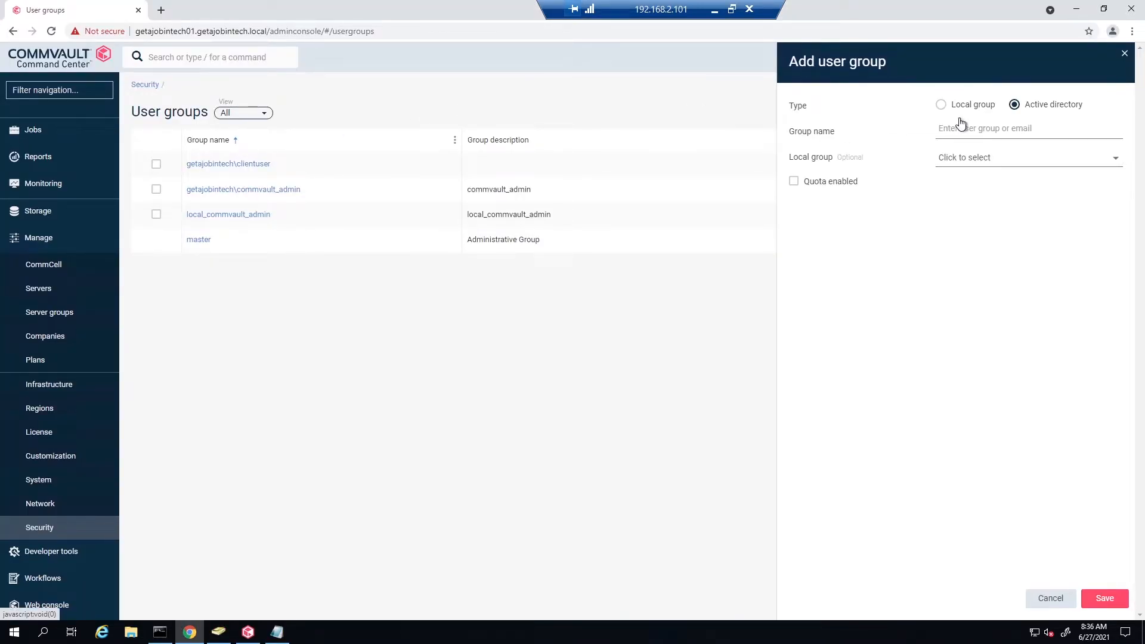
Back in Commvault Command Center, search for "cli" and choose getajobintech\clientuser as the new user group's name
click(992, 131)
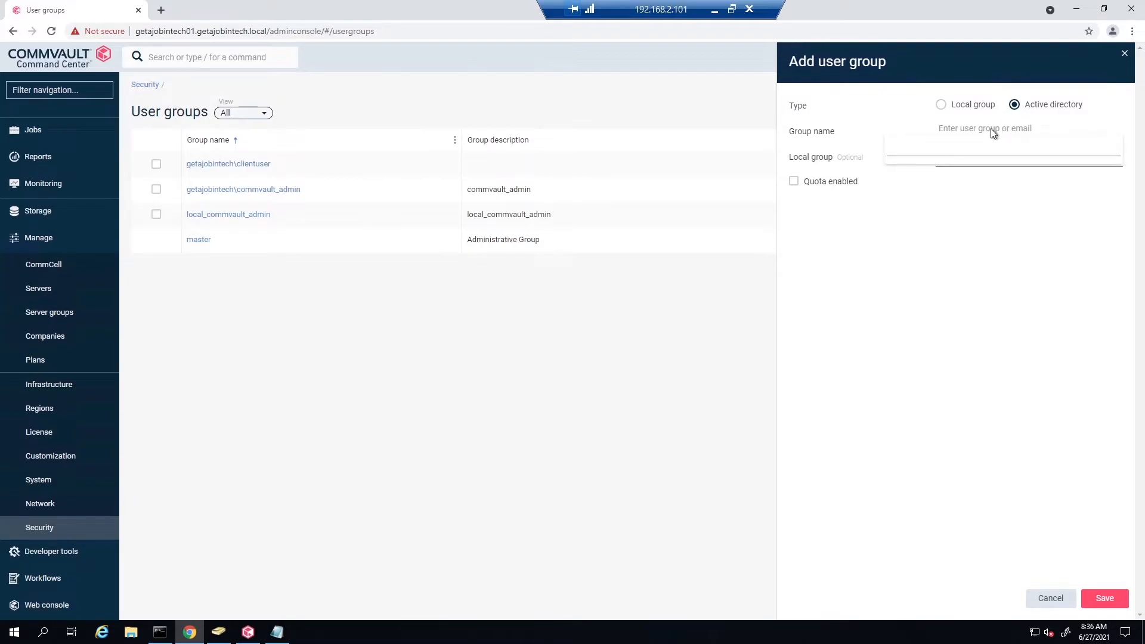
text(cli)
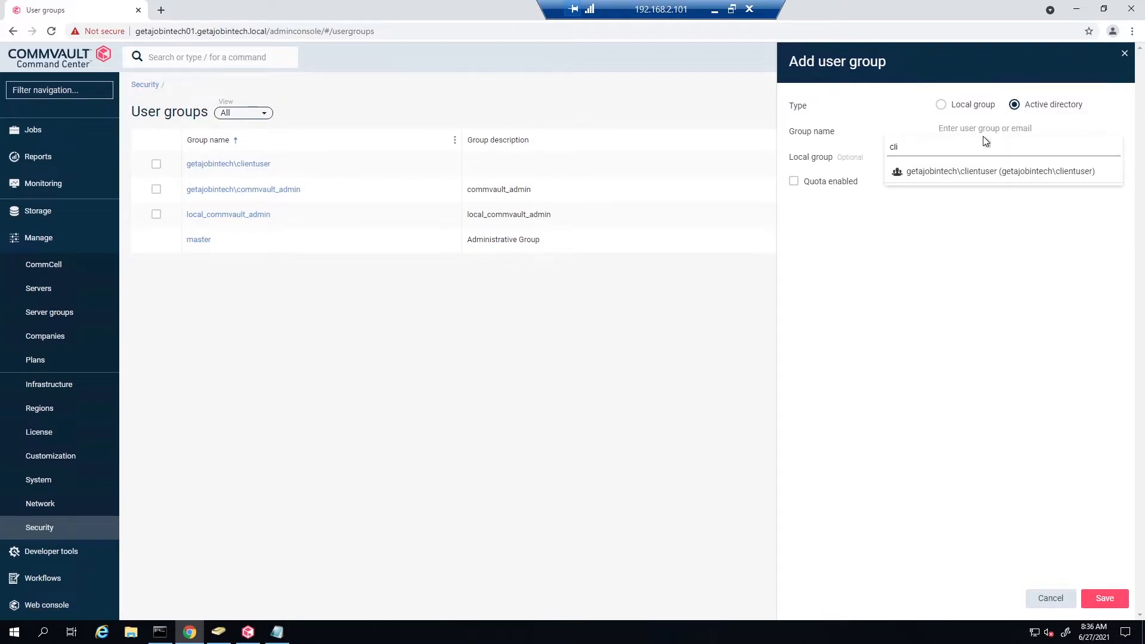
click(958, 172)
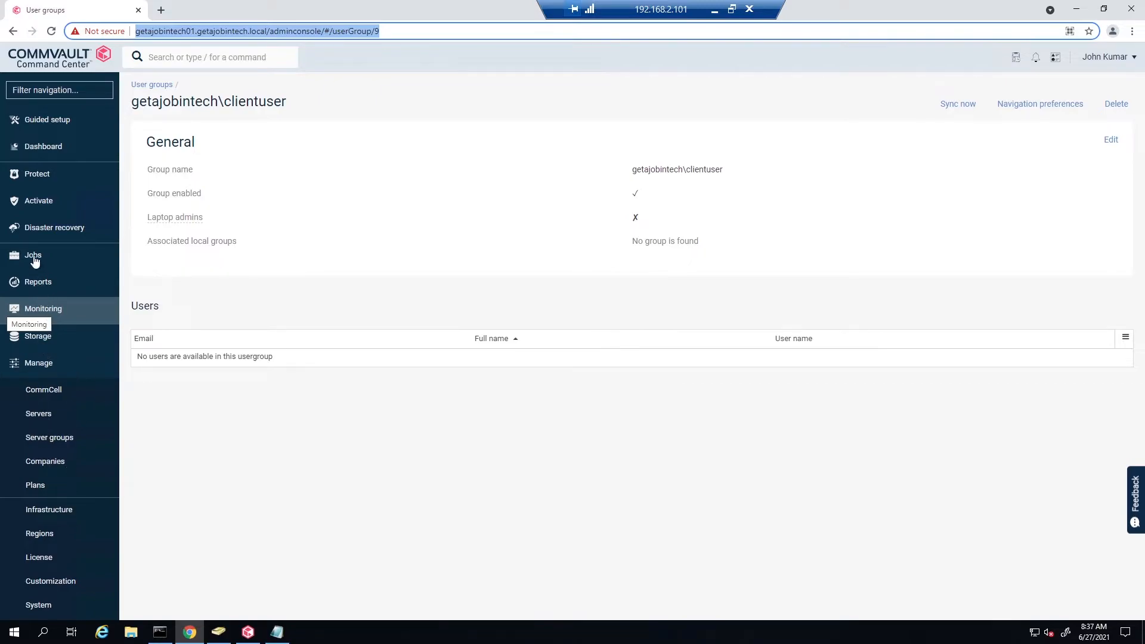
Open the Helpdesk role from the security roles list and start editing its security associations
click(40, 362)
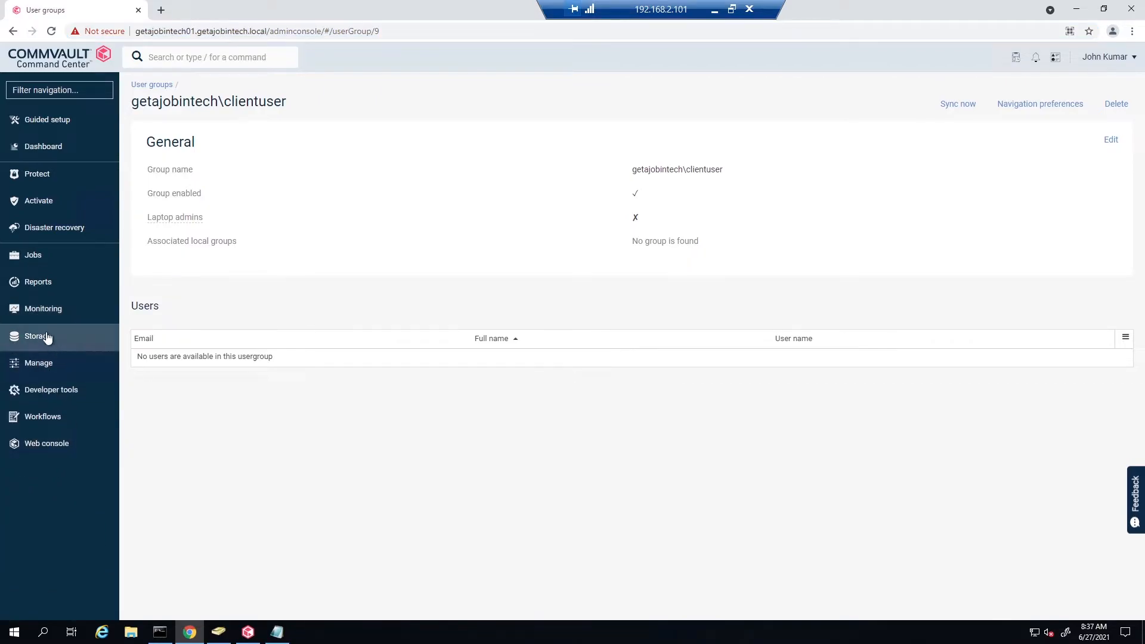
click(37, 363)
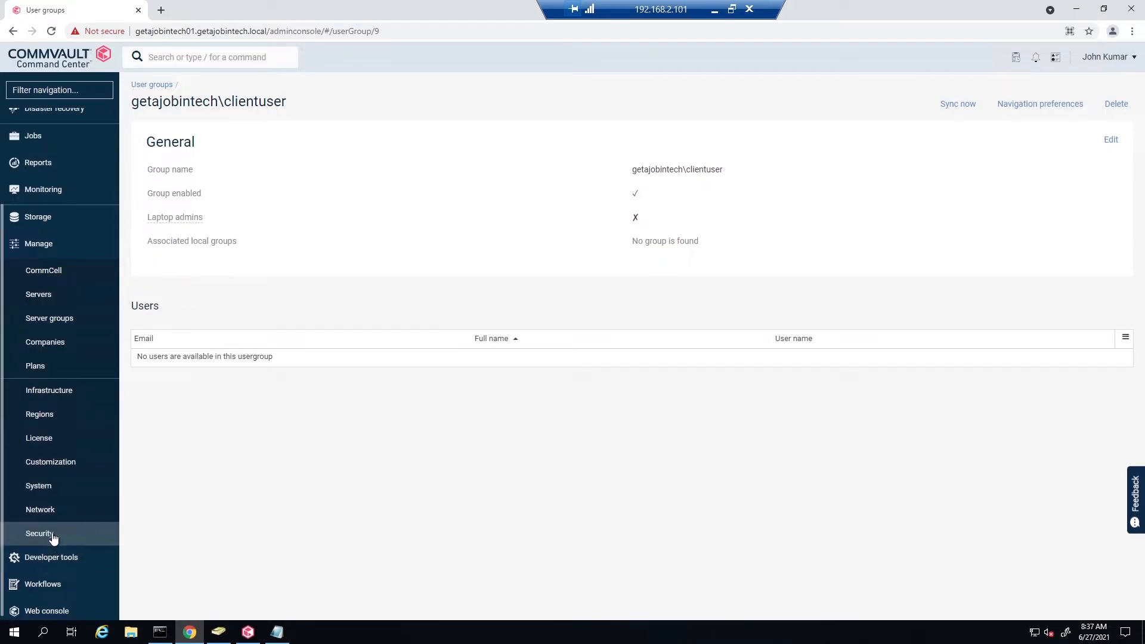
click(52, 538)
click(884, 154)
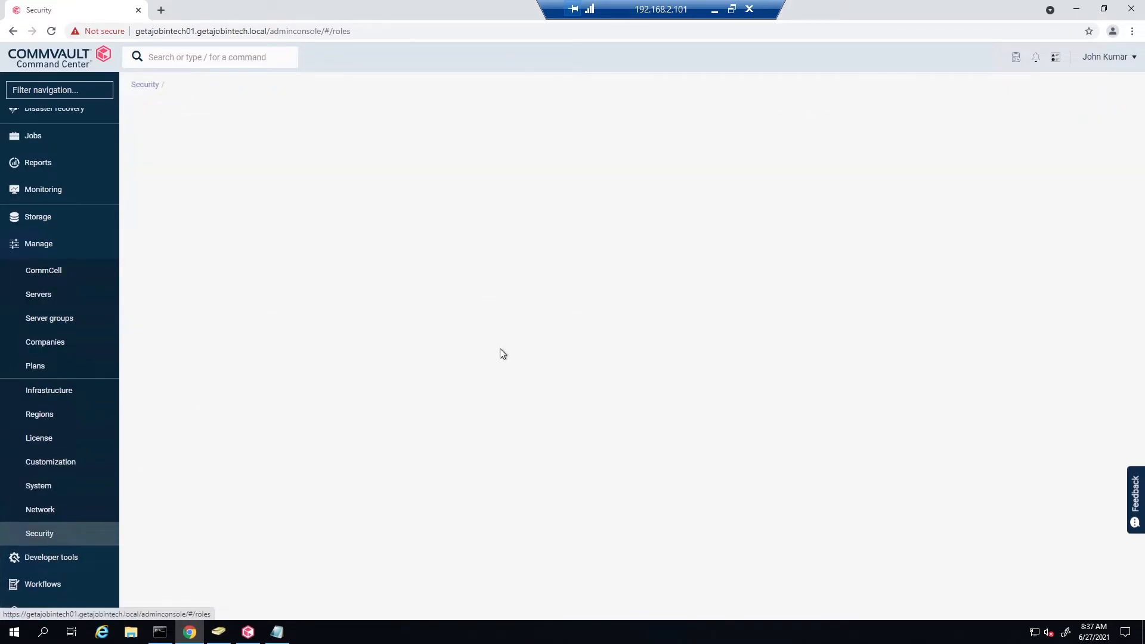
scroll(179, 471, down, 2)
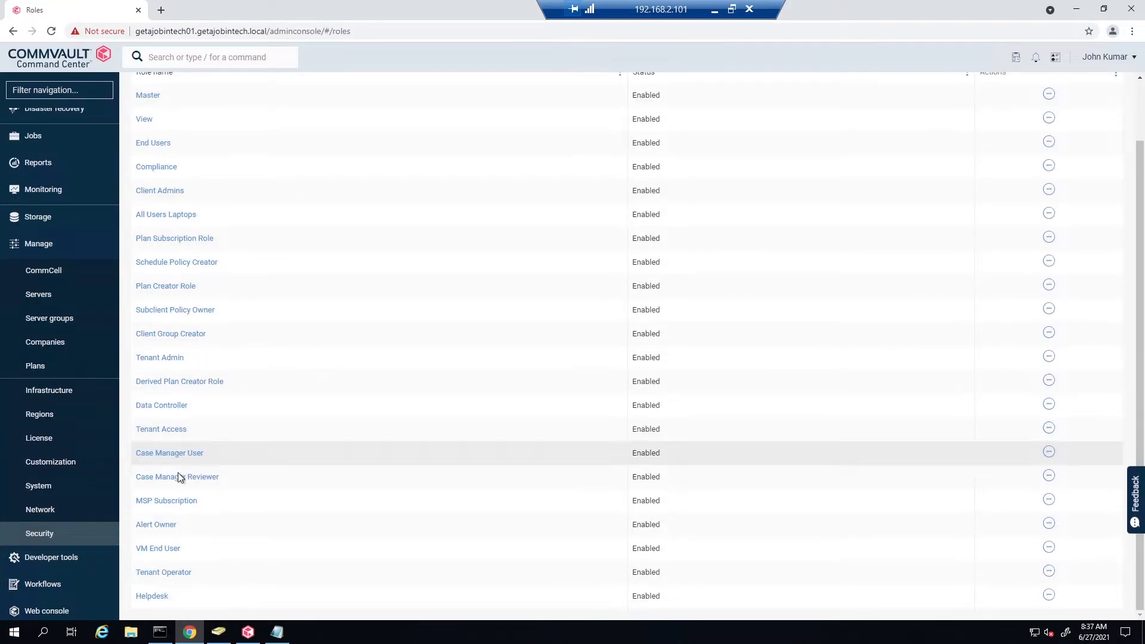
click(158, 596)
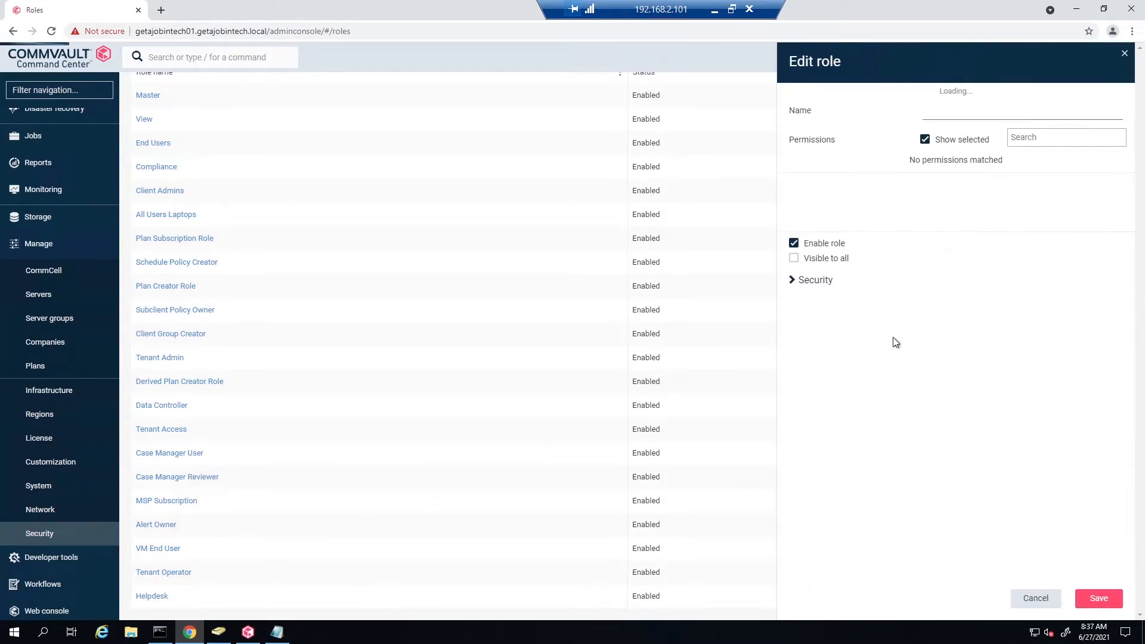
click(791, 374)
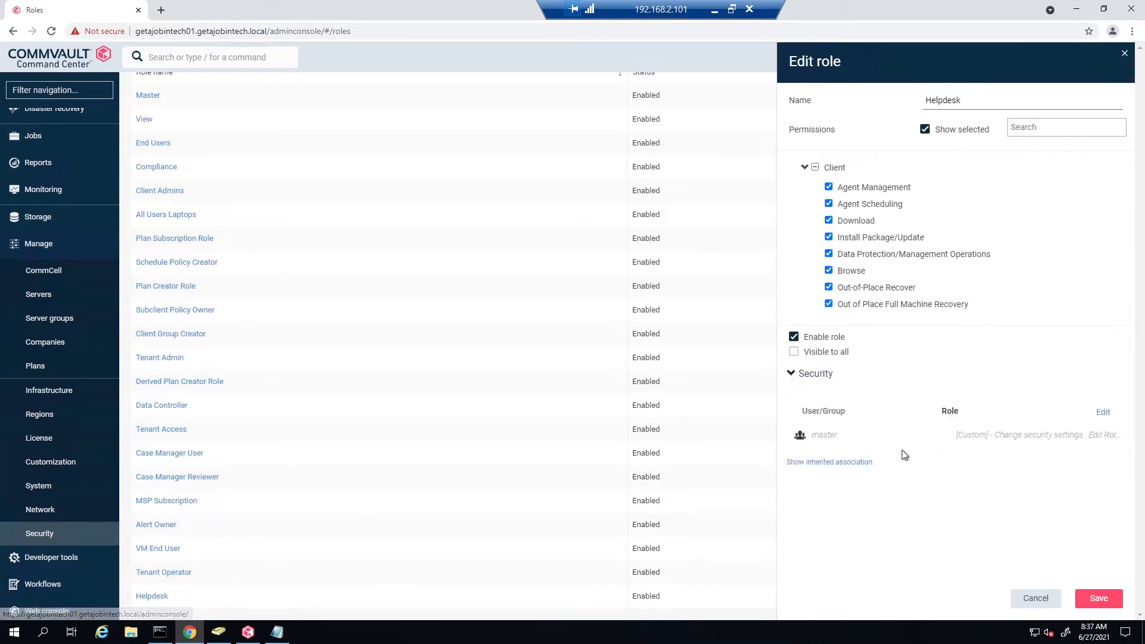
click(1101, 413)
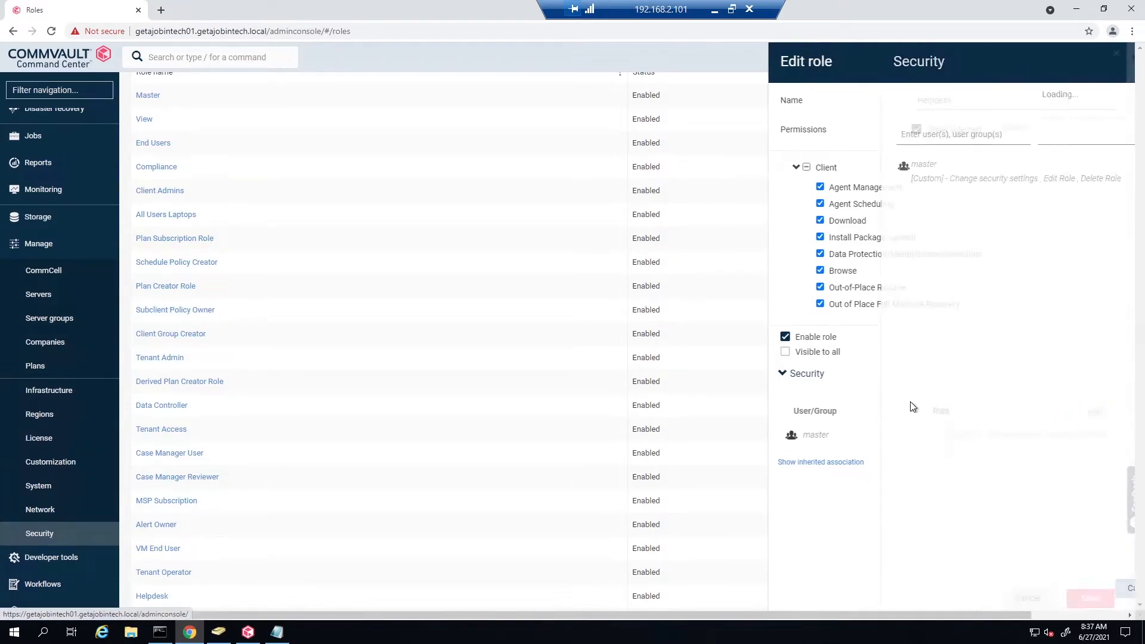
Associate the getajobintech\clientuser group with the Helpdesk role and save the security associations
click(852, 112)
text(clie)
click(847, 157)
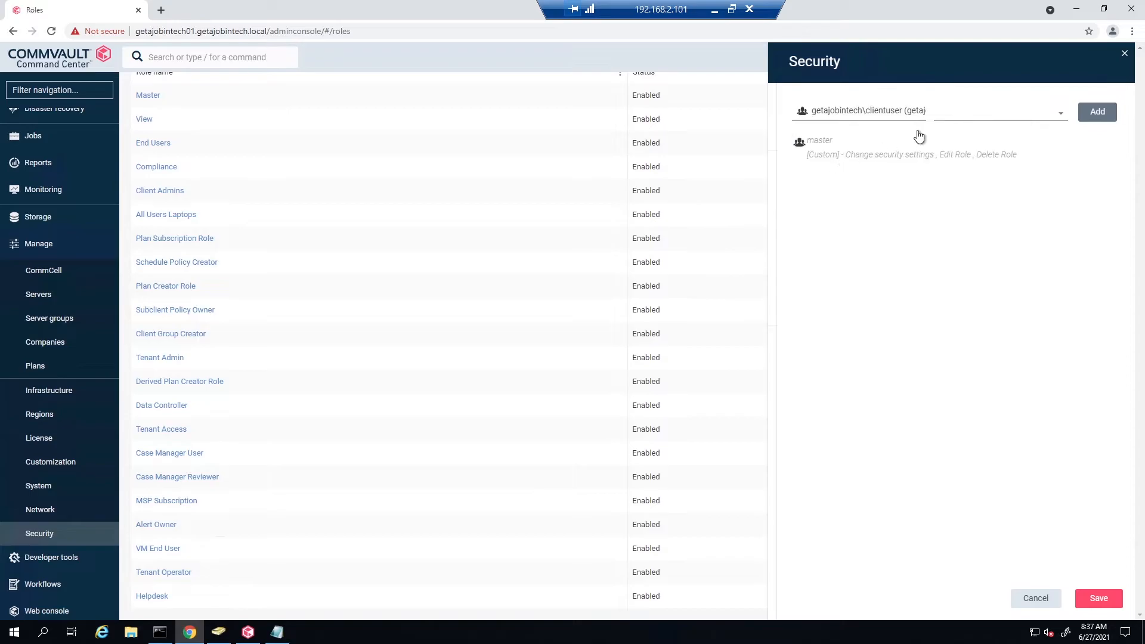
click(1058, 115)
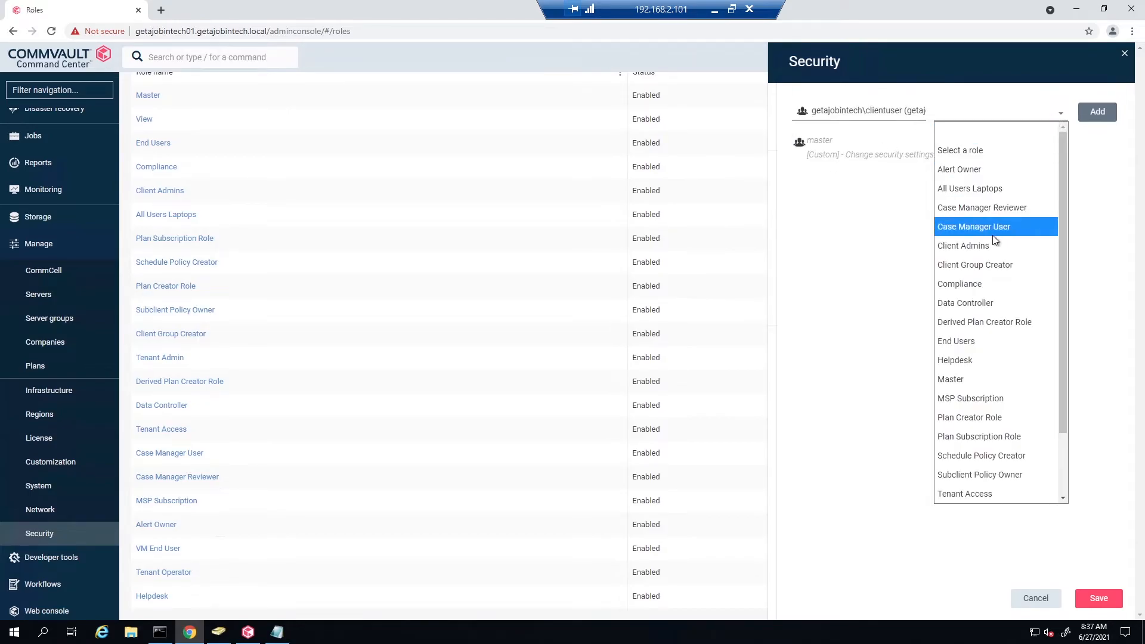
click(964, 360)
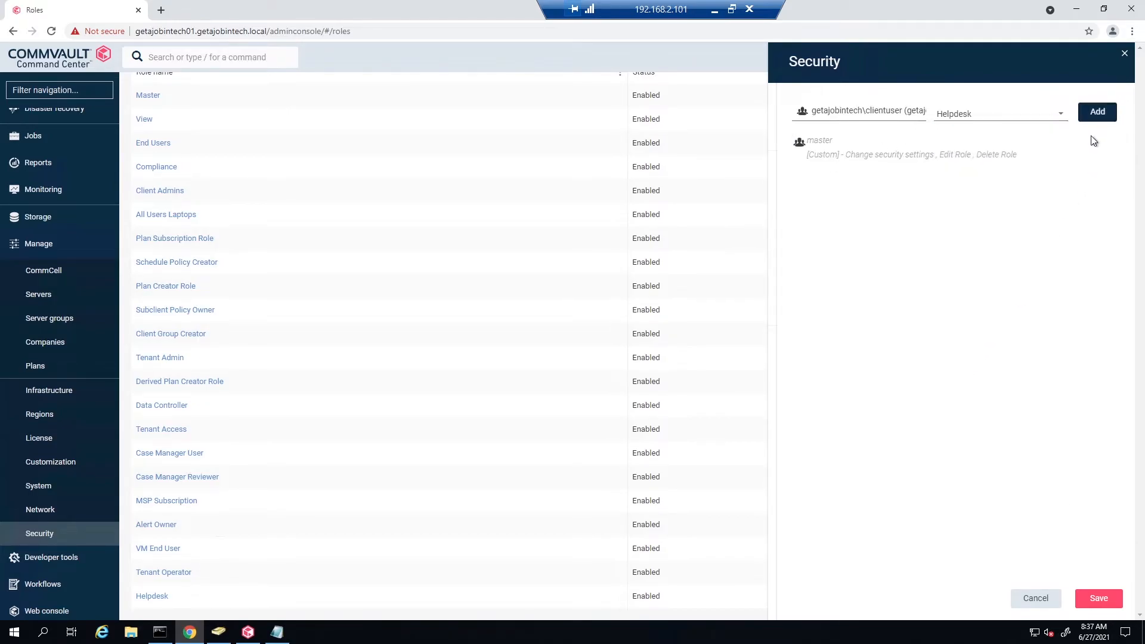
click(1097, 111)
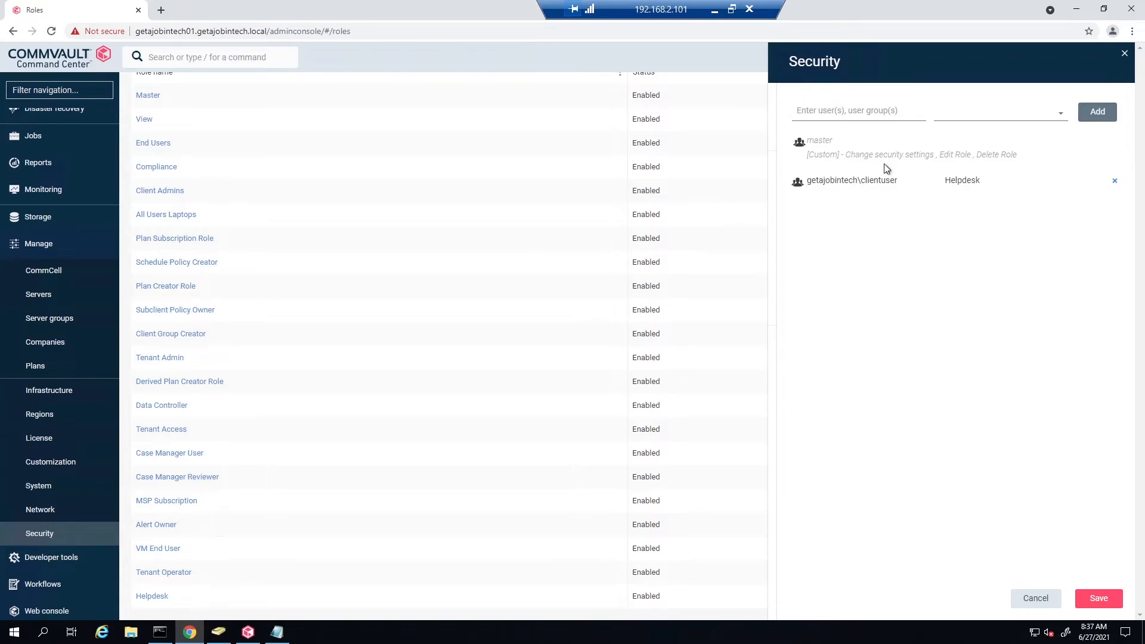
click(1085, 601)
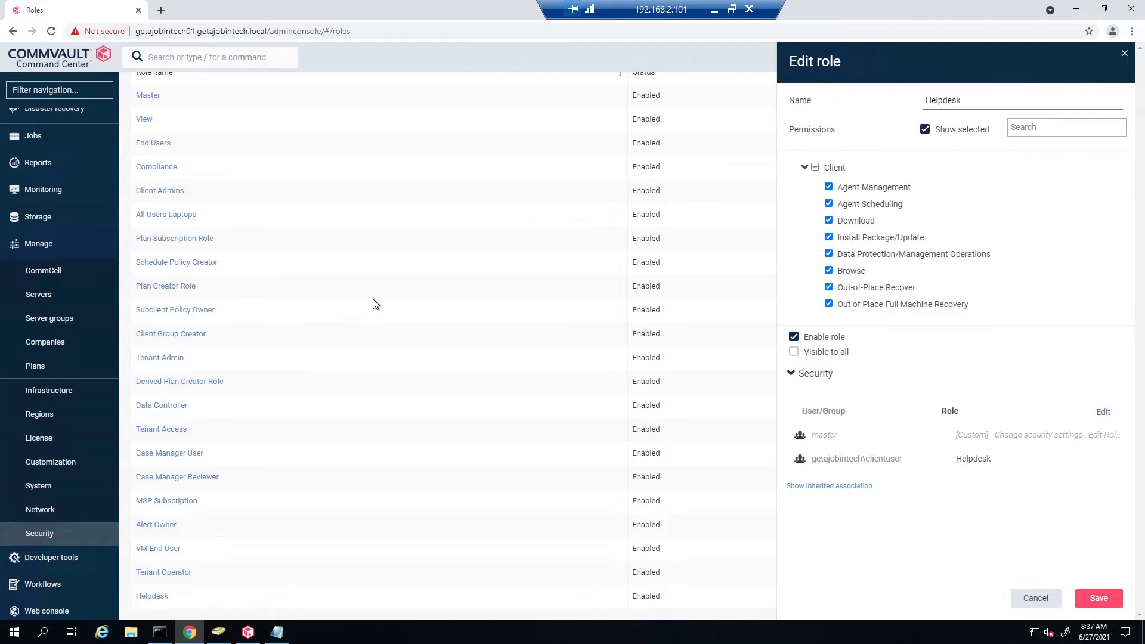
Save the edited Helpdesk role, and open the getajobintech\clientuser group from the security user groups
click(1100, 606)
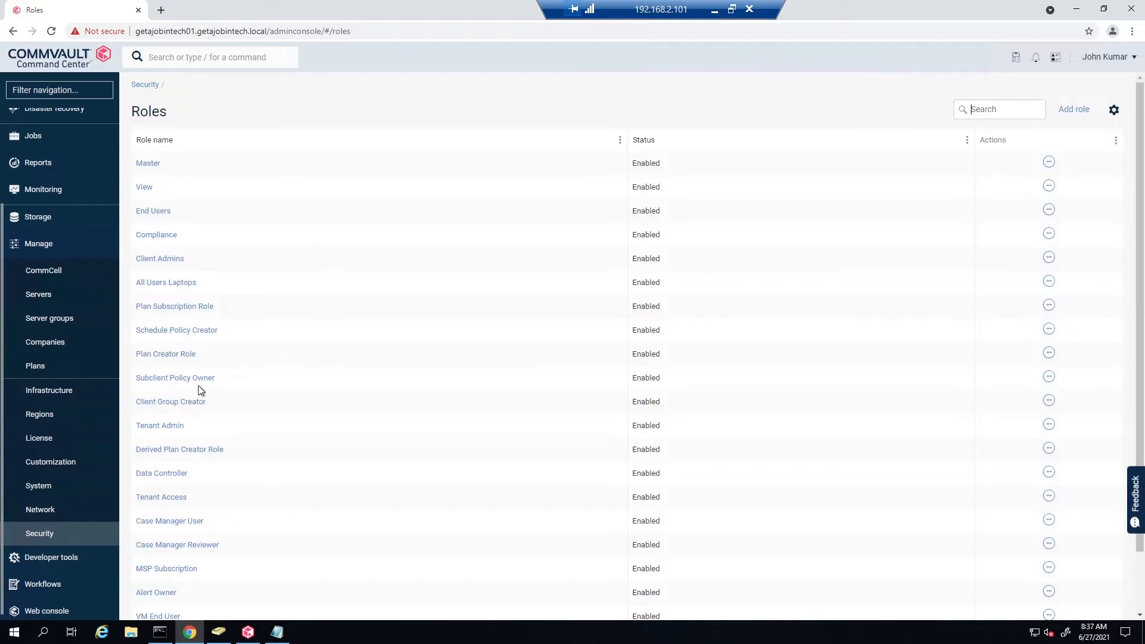
click(38, 529)
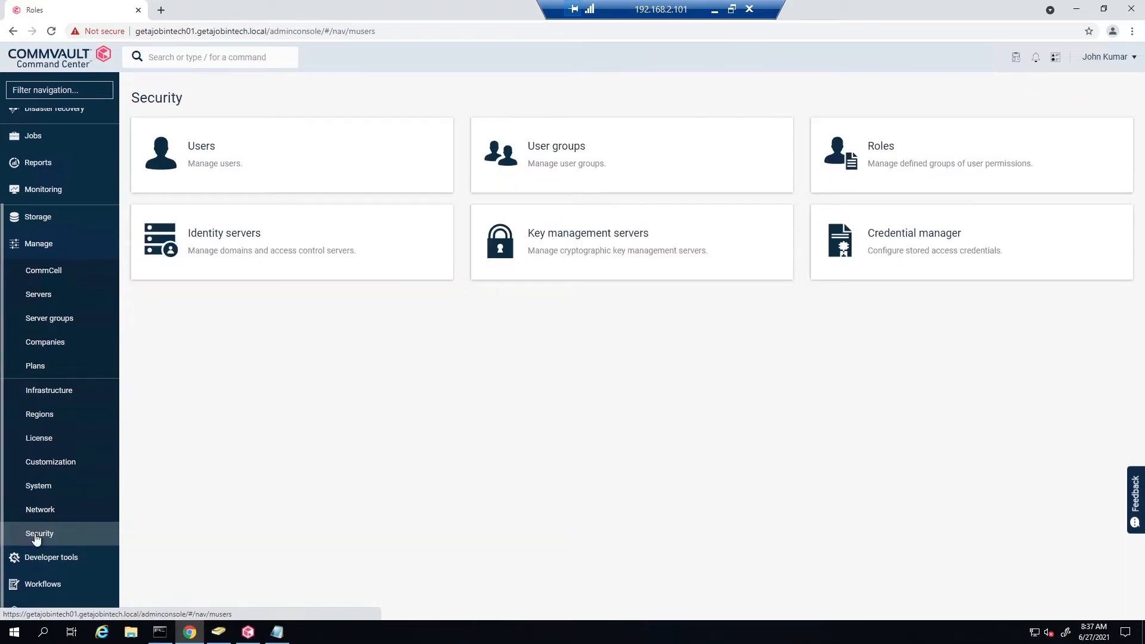
click(557, 151)
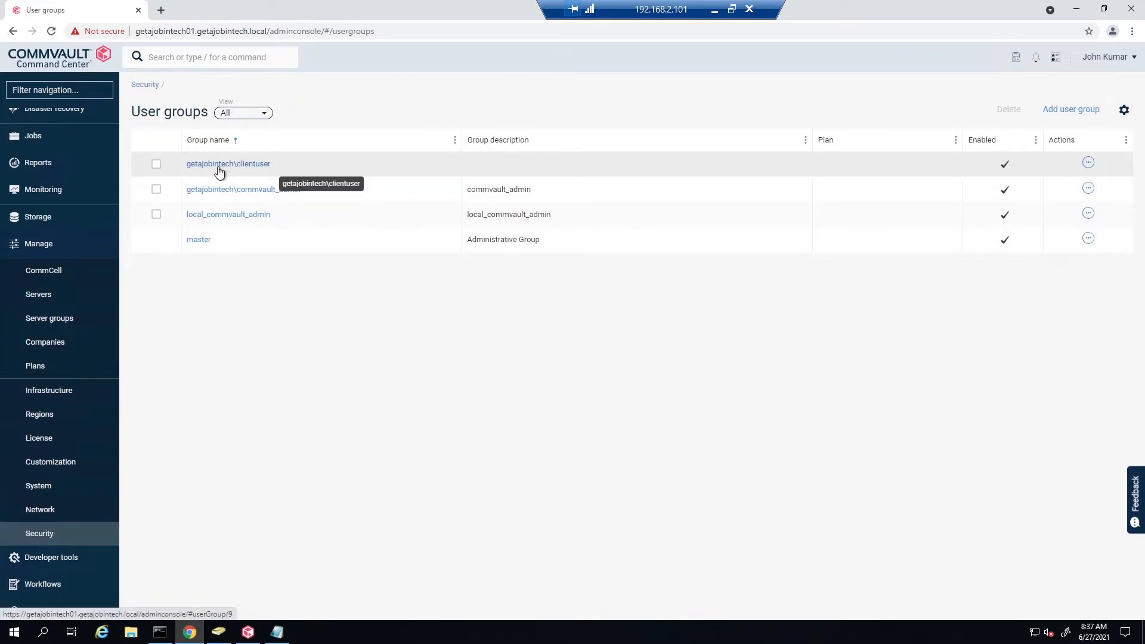
click(222, 167)
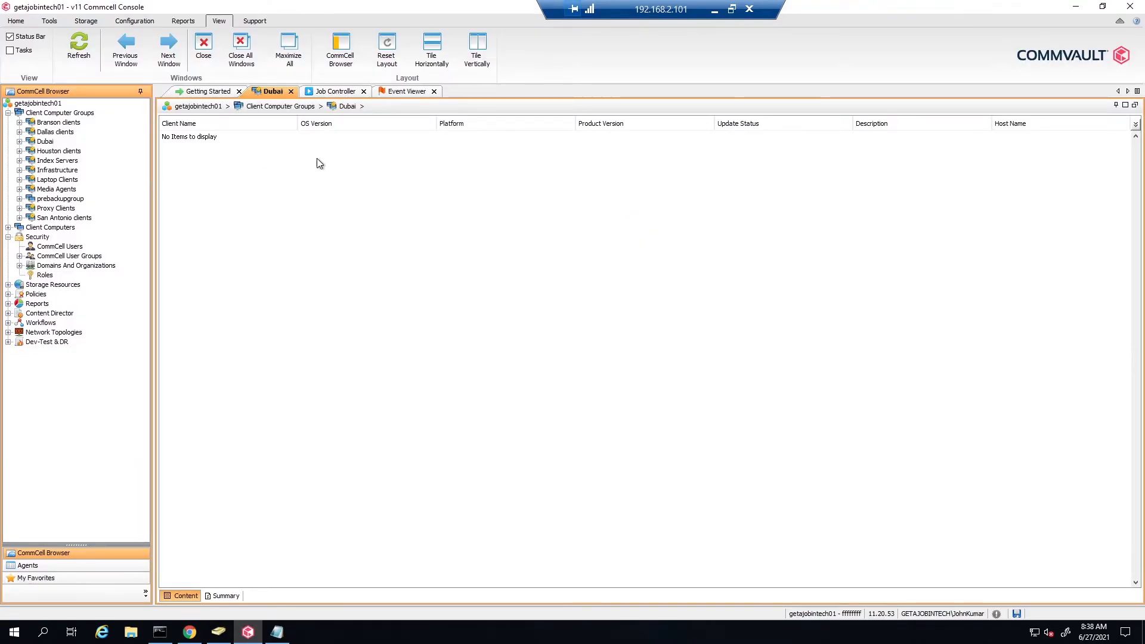
Switch to the CommCell Console, check the Helpdesk role's permissions and associations, and close the role without changes
click(45, 275)
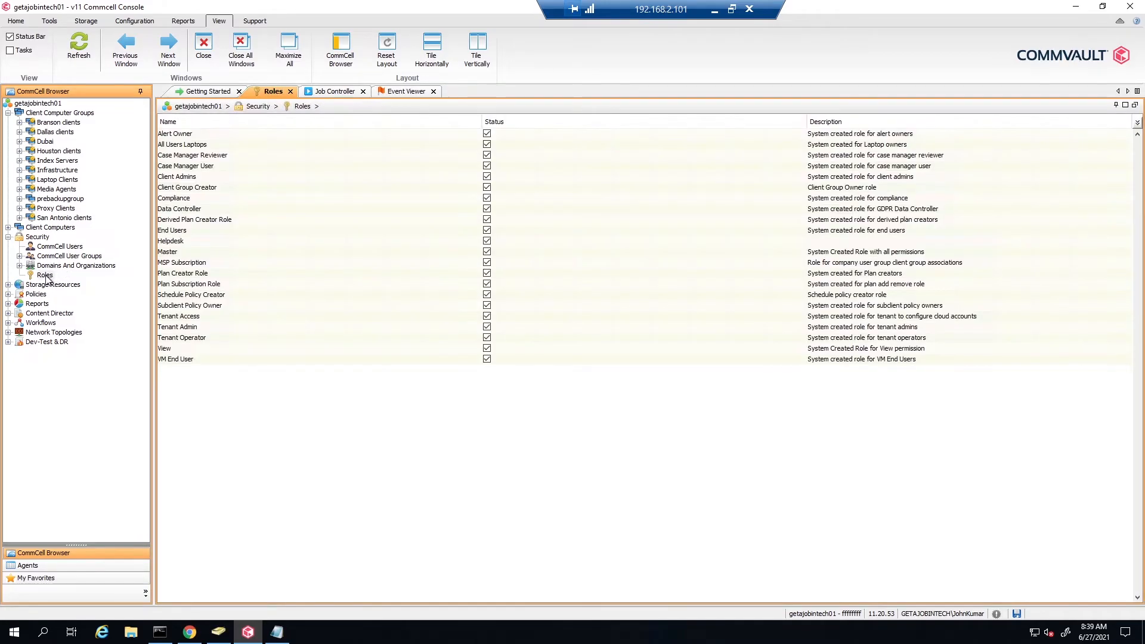
click(178, 242)
drag(477, 142, 359, 101)
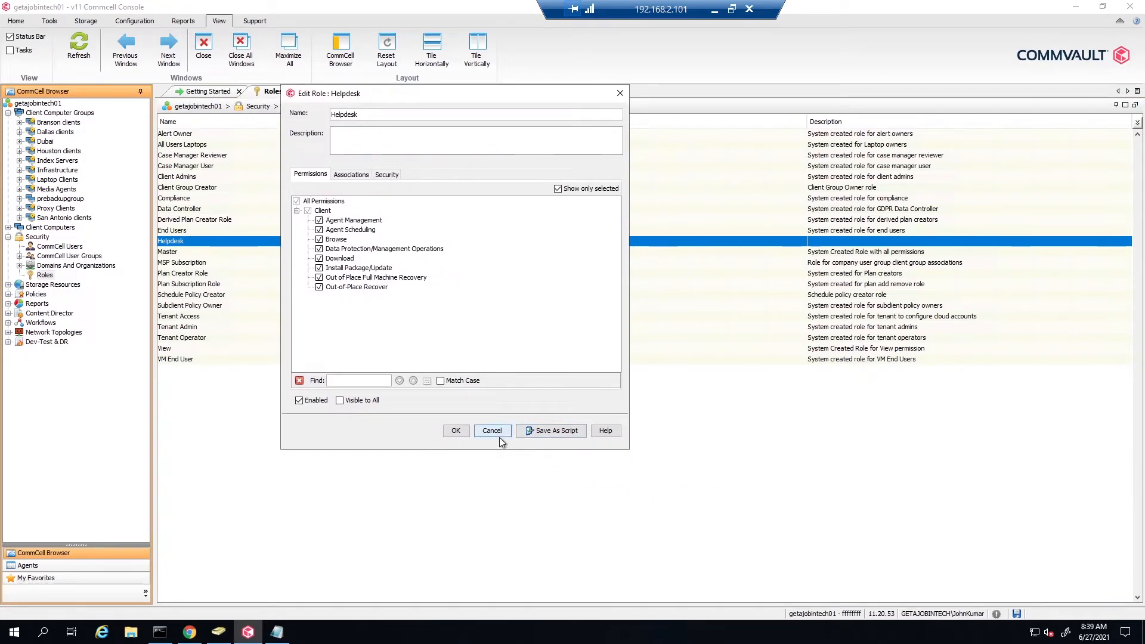
click(352, 175)
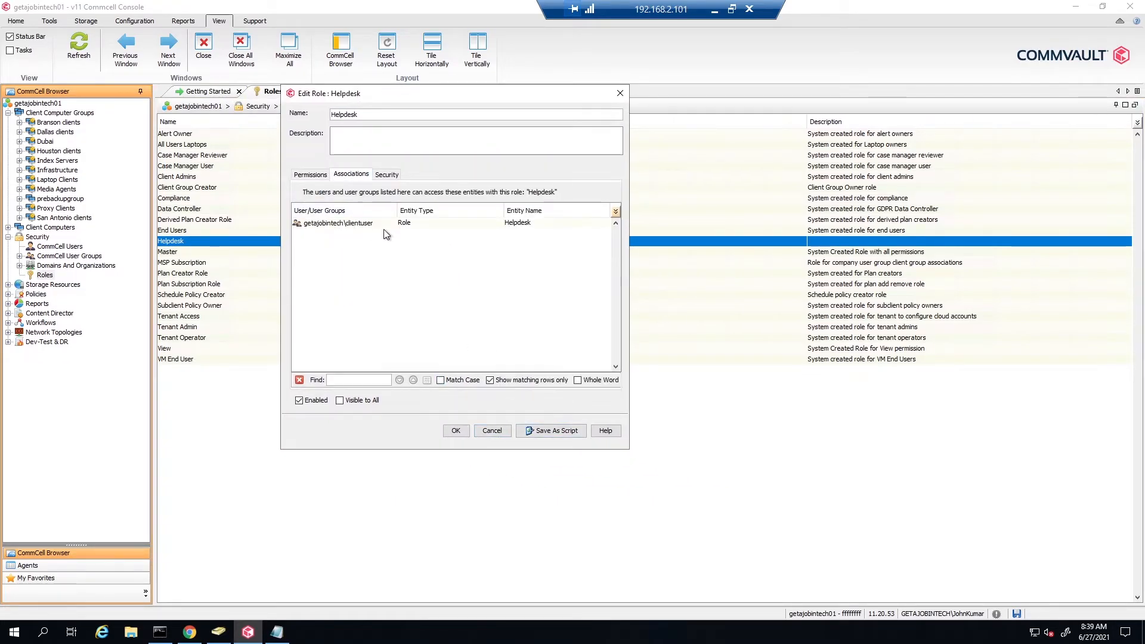
click(620, 94)
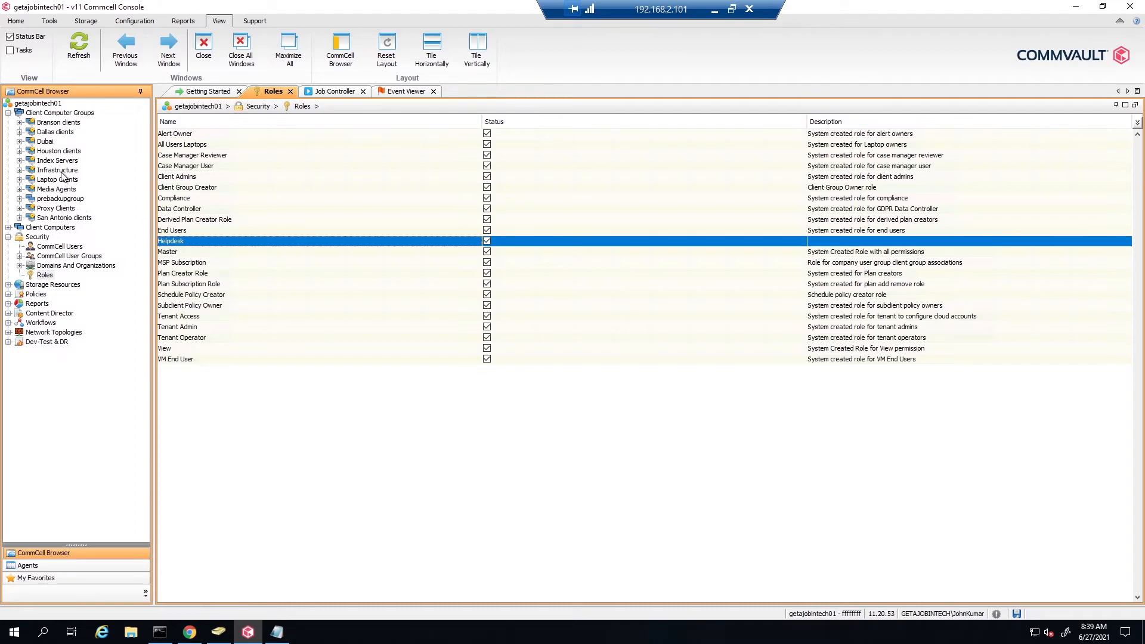
Open the properties of the Dubai client computer group and start adding users and groups to its security
click(46, 143)
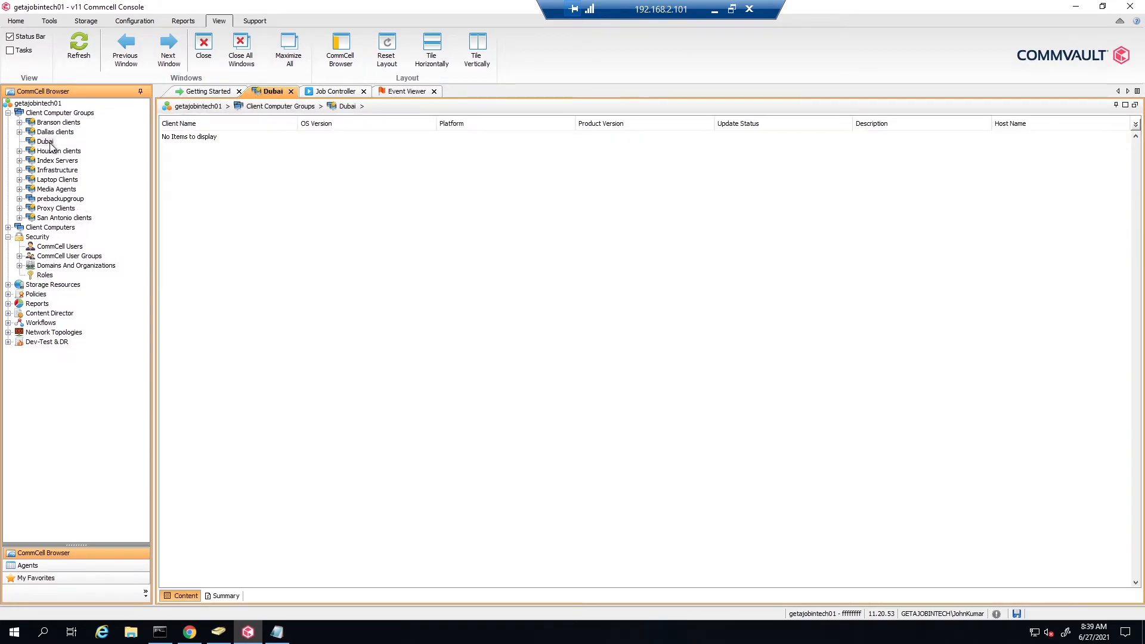
right_click(50, 143)
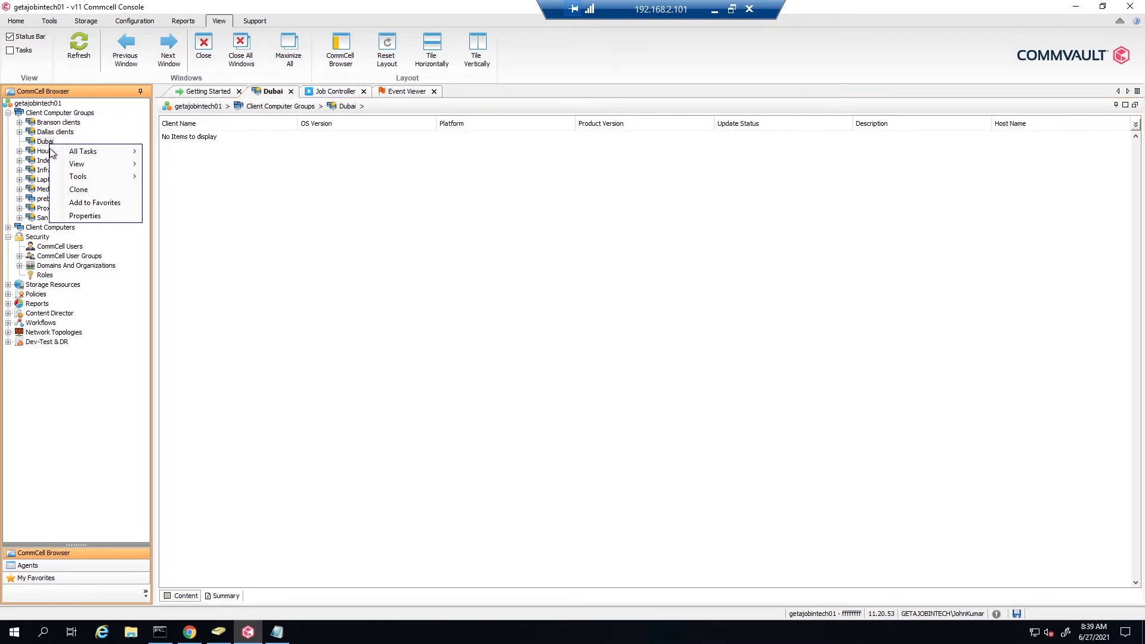
click(81, 218)
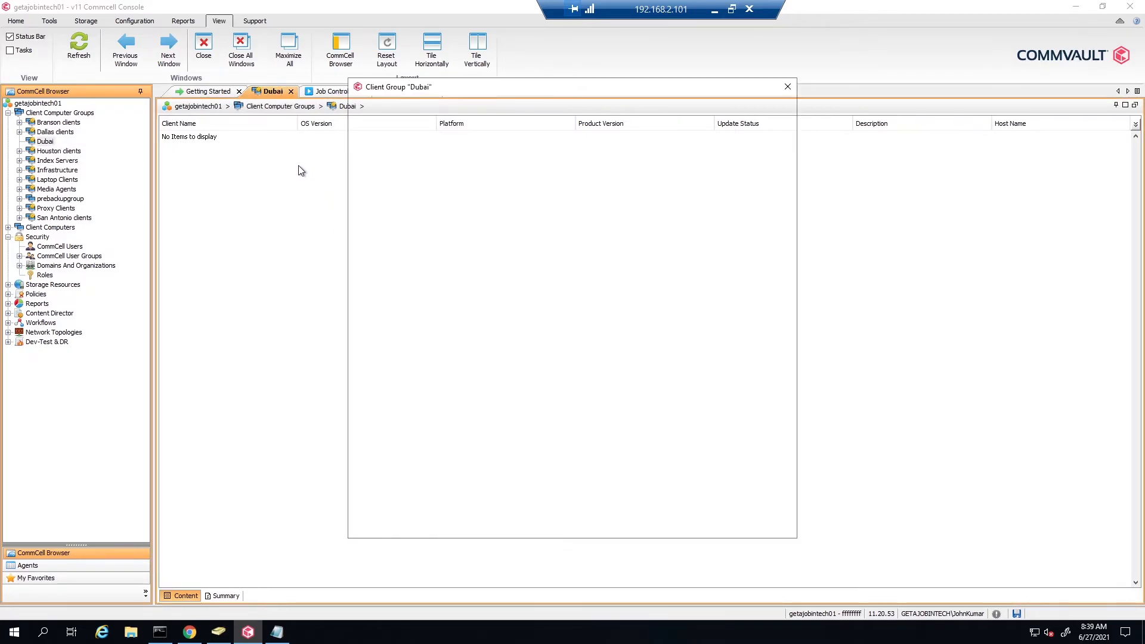
drag(430, 85, 325, 63)
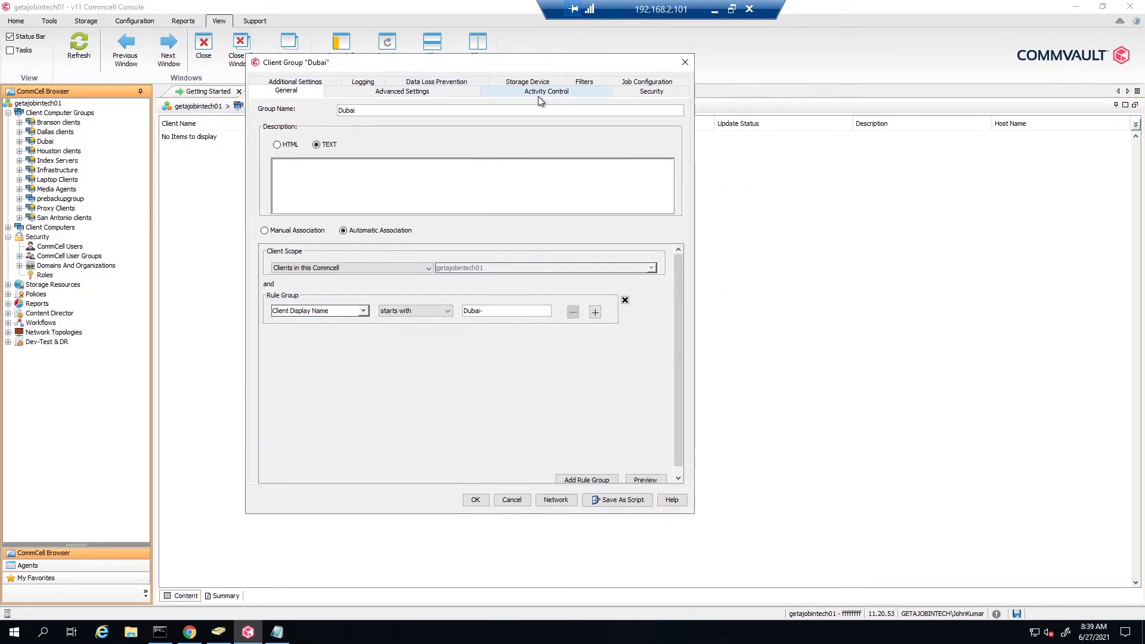
click(649, 91)
click(587, 456)
drag(546, 154, 760, 163)
drag(531, 156, 431, 164)
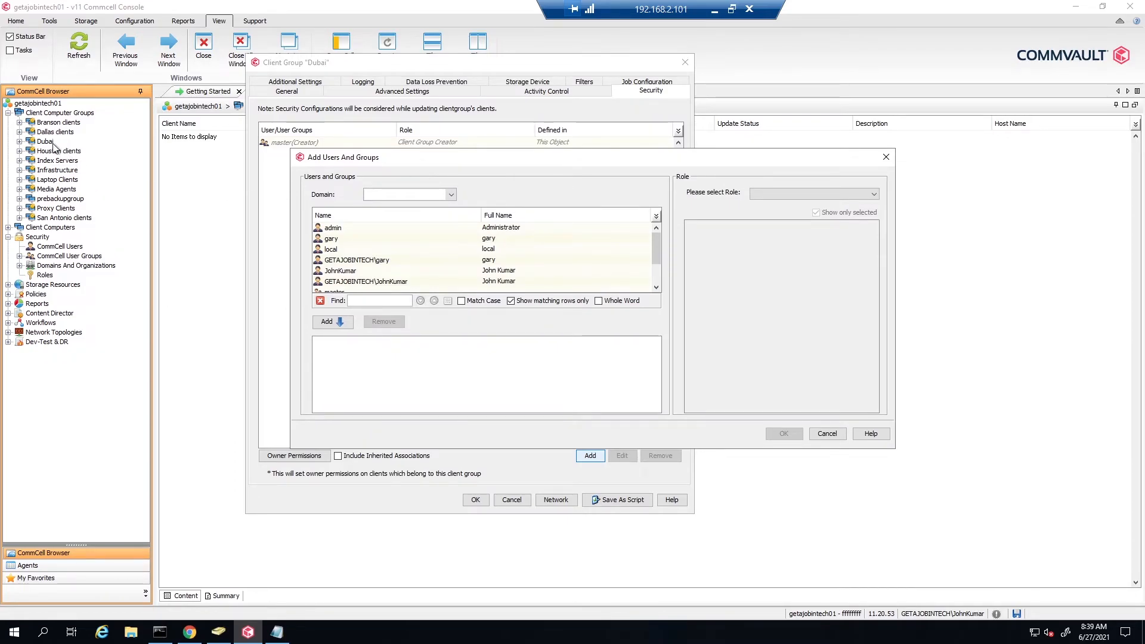
Choose the getajobintech domain, search for "clie", and add getajobintech\clientuser to the selected users and groups
click(451, 195)
click(398, 215)
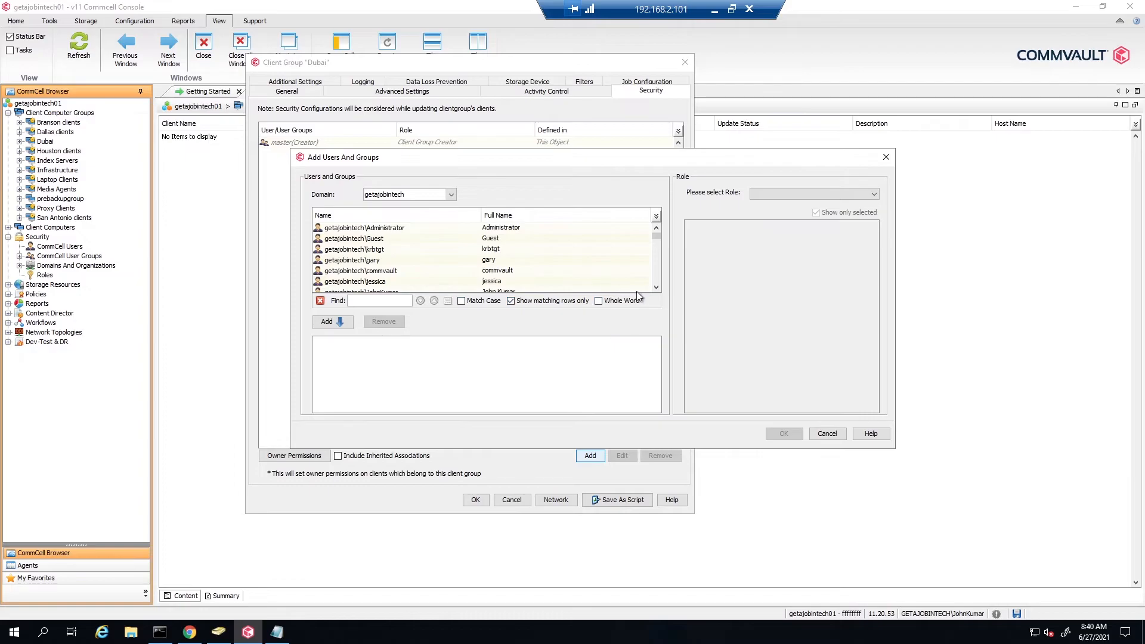
scroll(659, 286, down, 5)
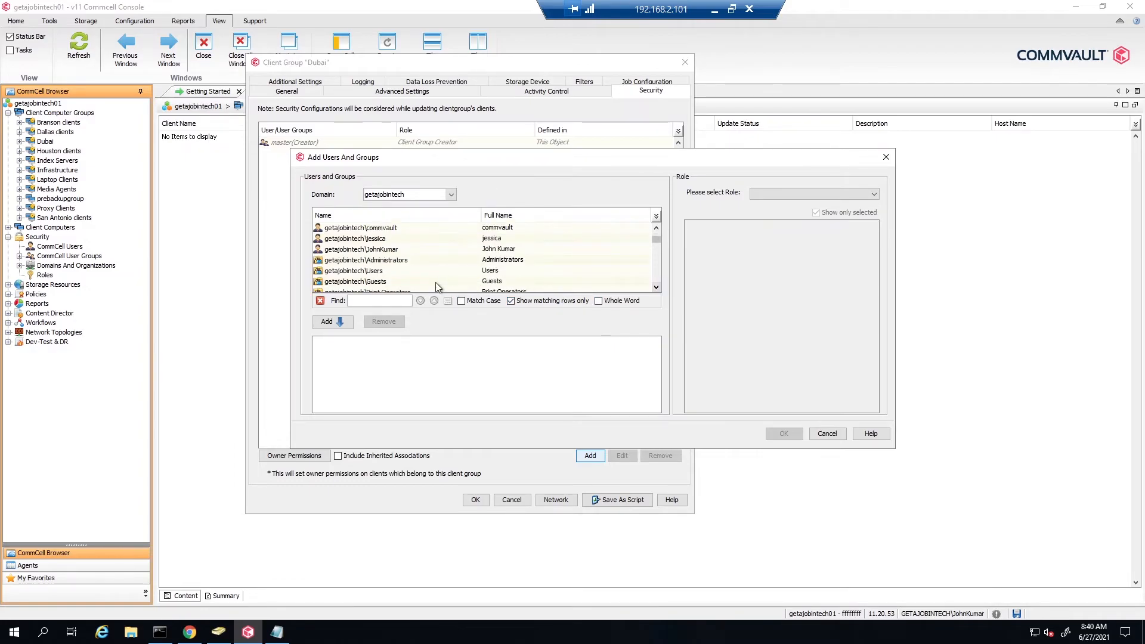
scroll(429, 283, down, 2)
scroll(456, 279, down, 2)
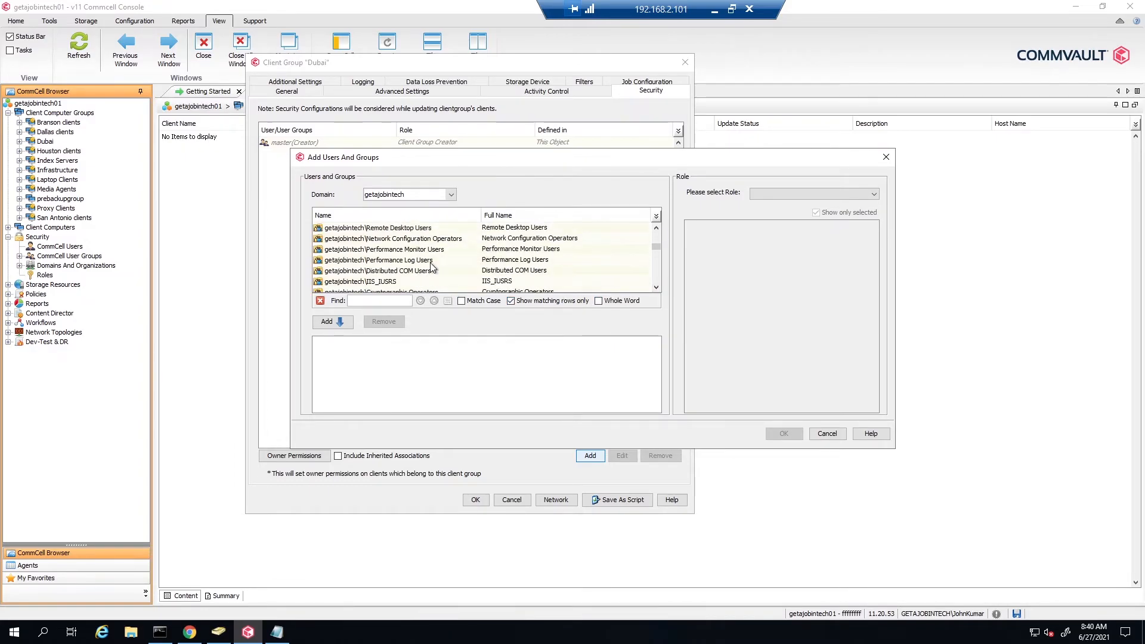
click(378, 305)
text(clie)
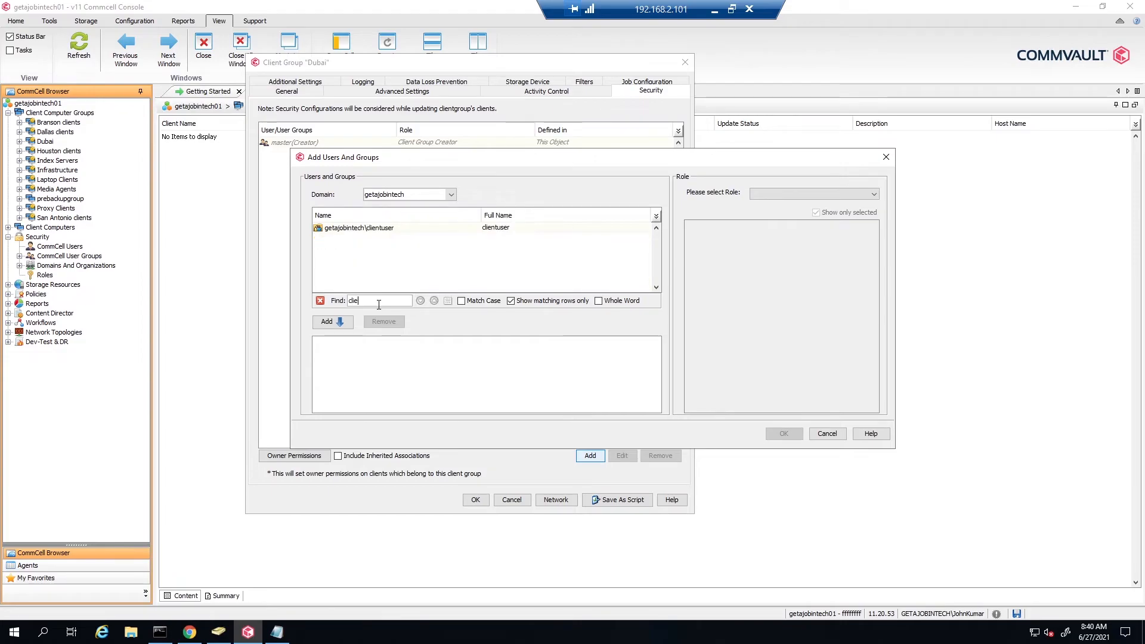
click(386, 229)
click(331, 323)
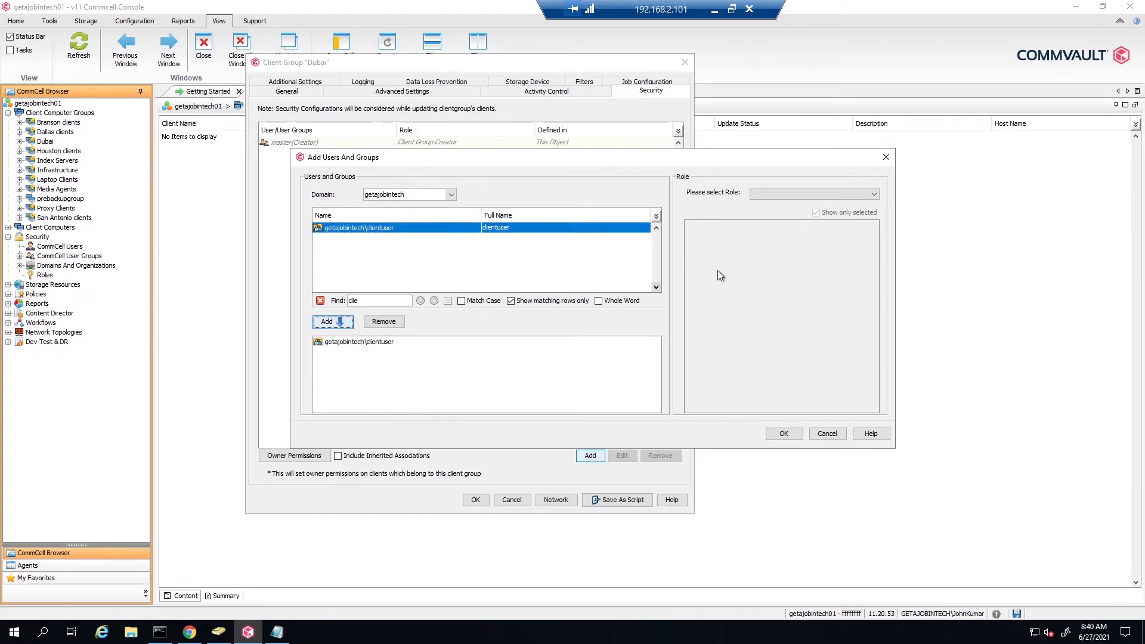
Give the selected group the Helpdesk role and save the Dubai client group's properties
click(802, 195)
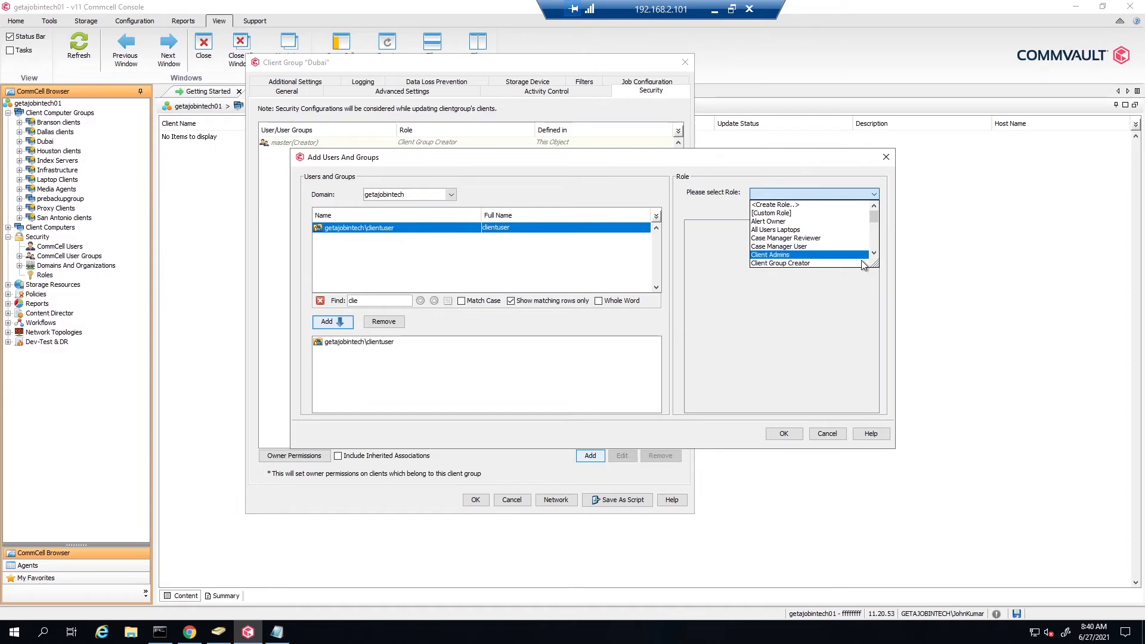
drag(874, 263, 894, 387)
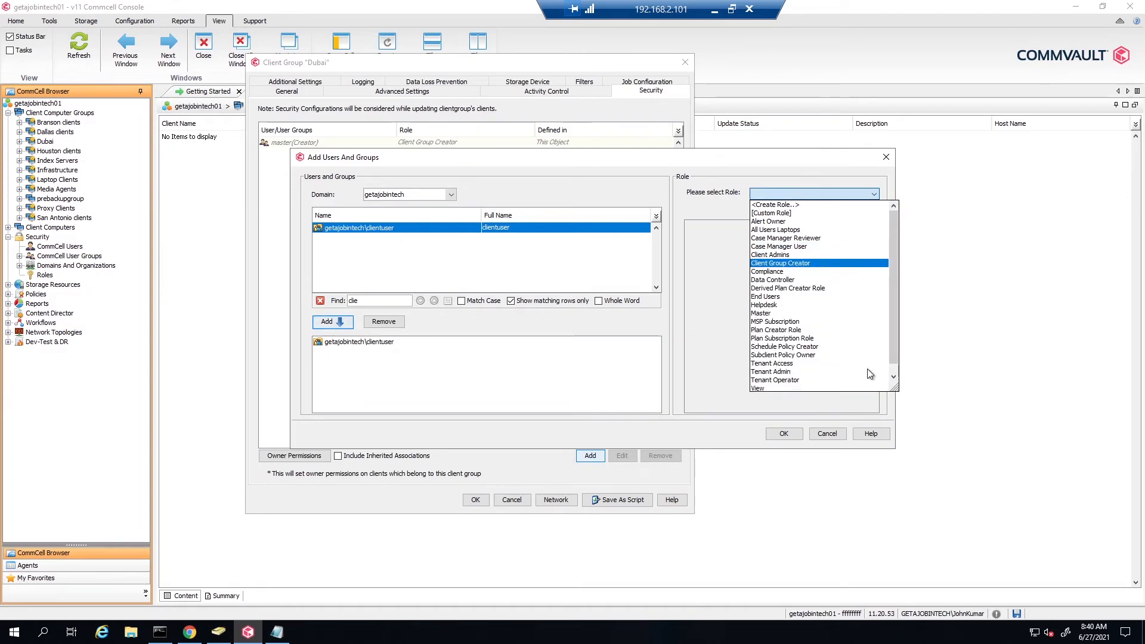
click(779, 305)
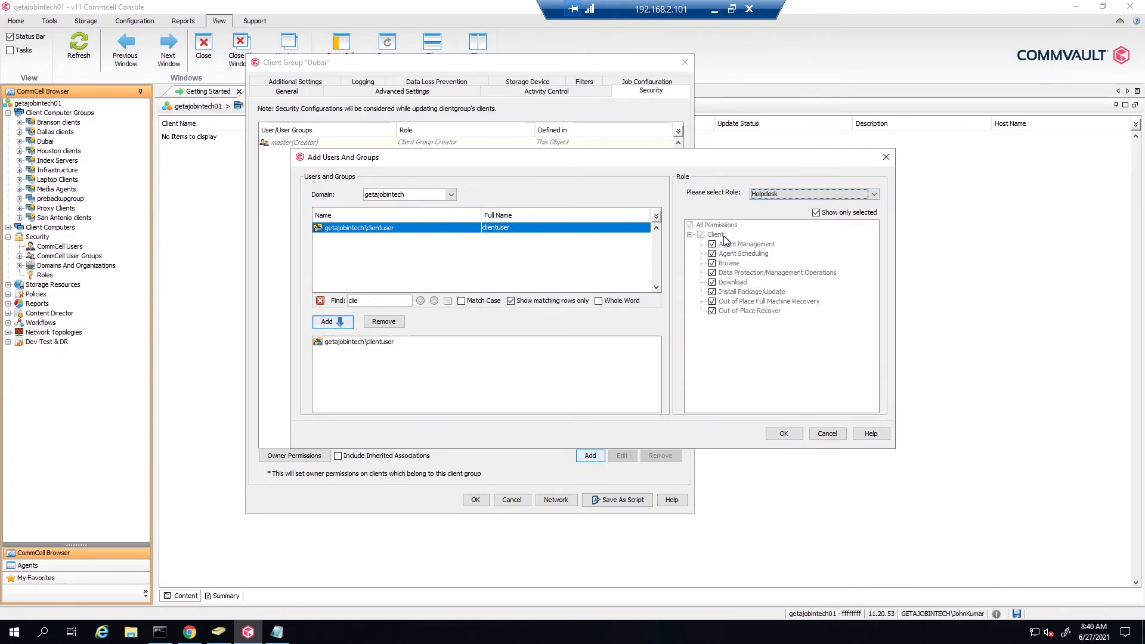
click(784, 436)
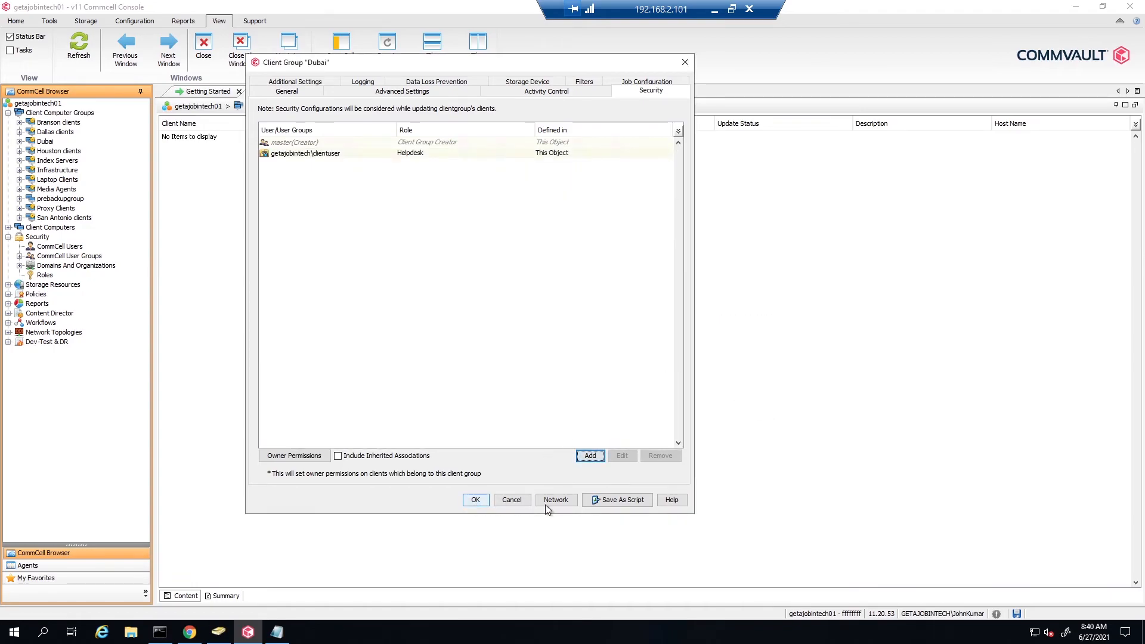
click(475, 500)
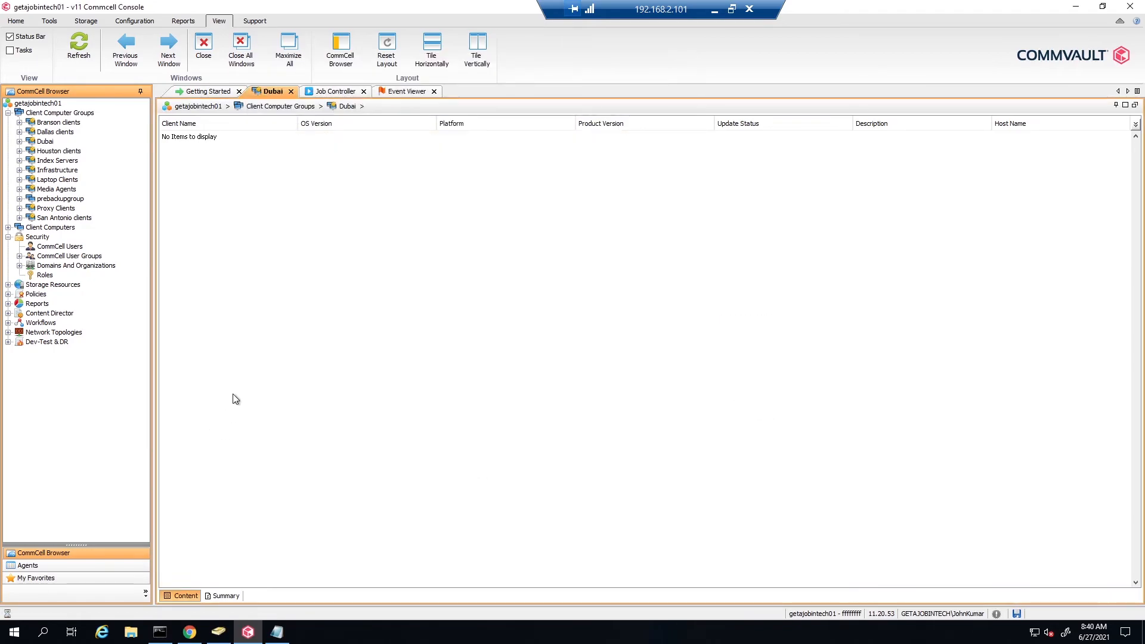
Reopen the Helpdesk role and check its associations and security, including the Dubai client group entry
click(45, 276)
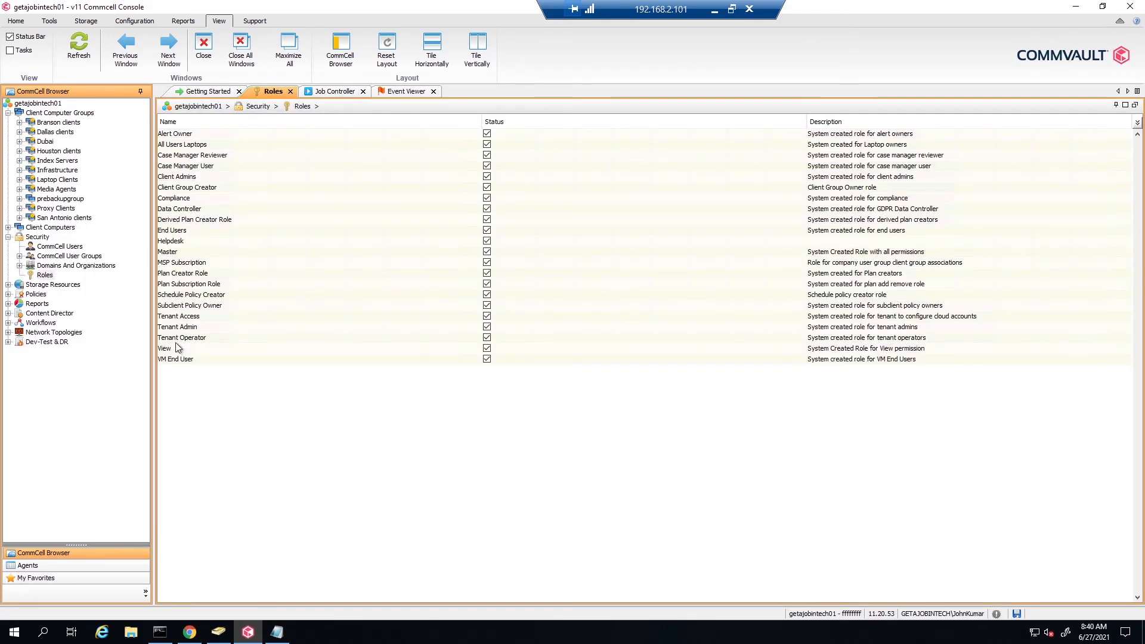
double_click(171, 242)
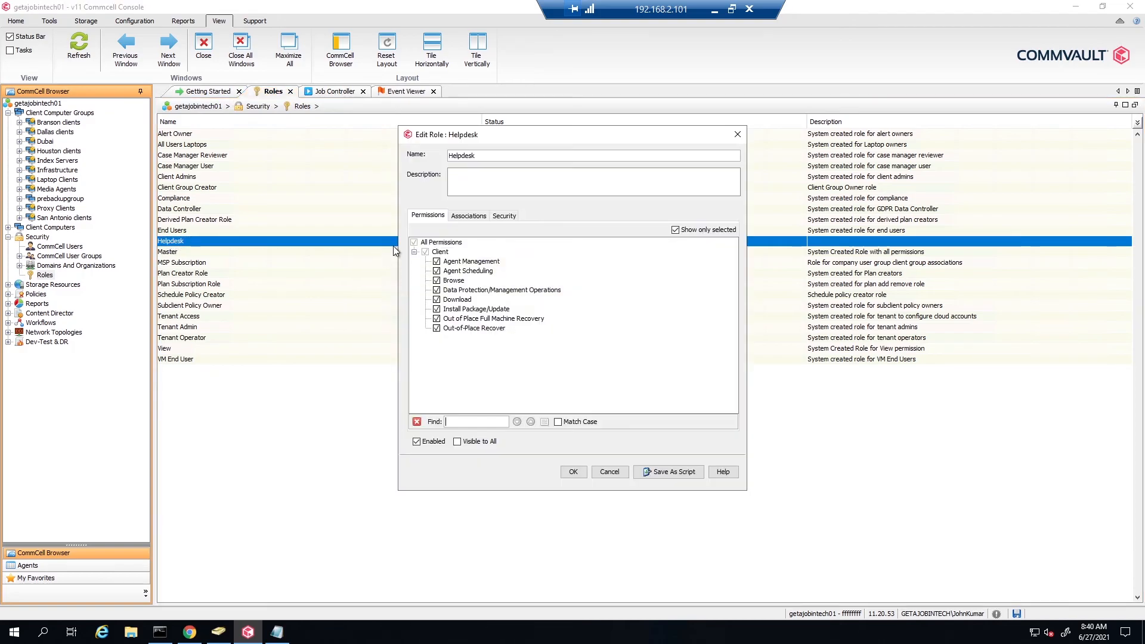
click(459, 214)
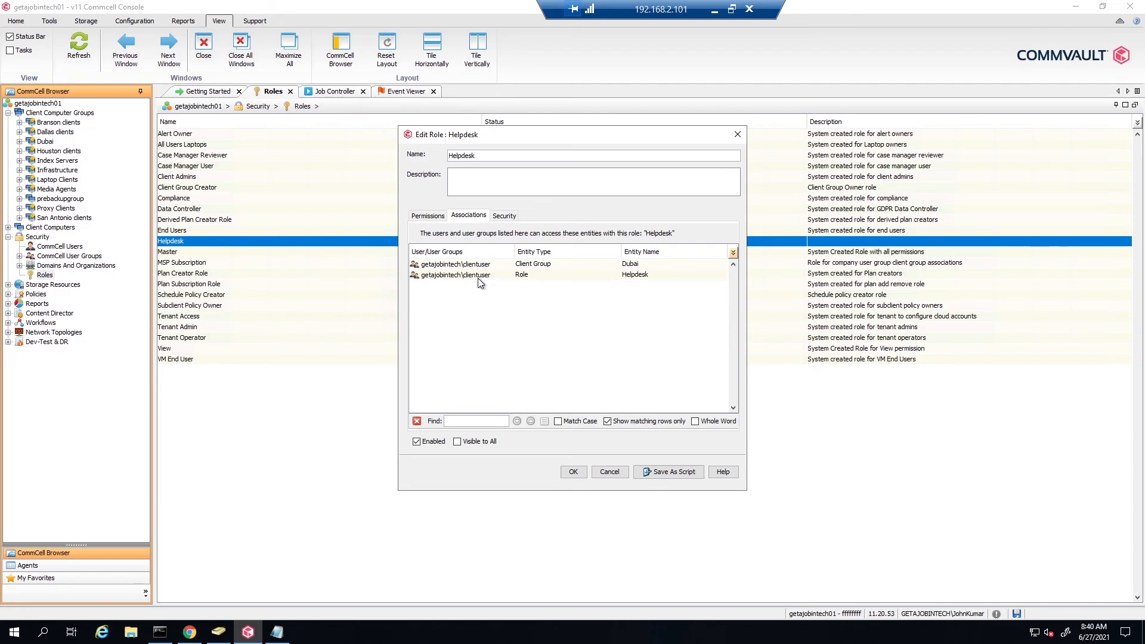
click(502, 219)
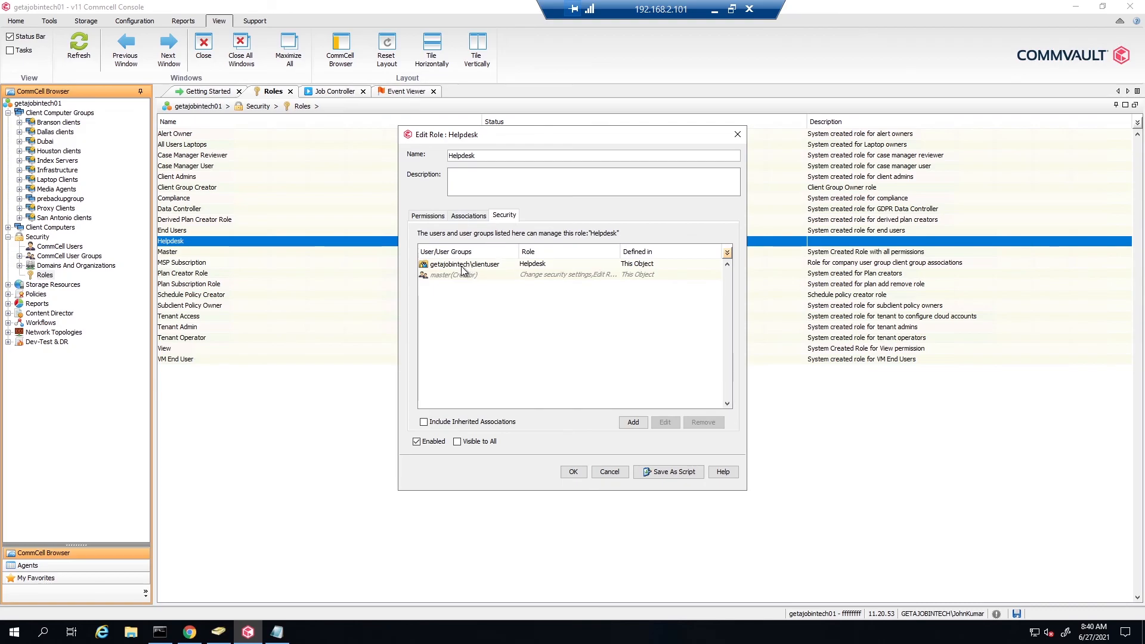
click(470, 217)
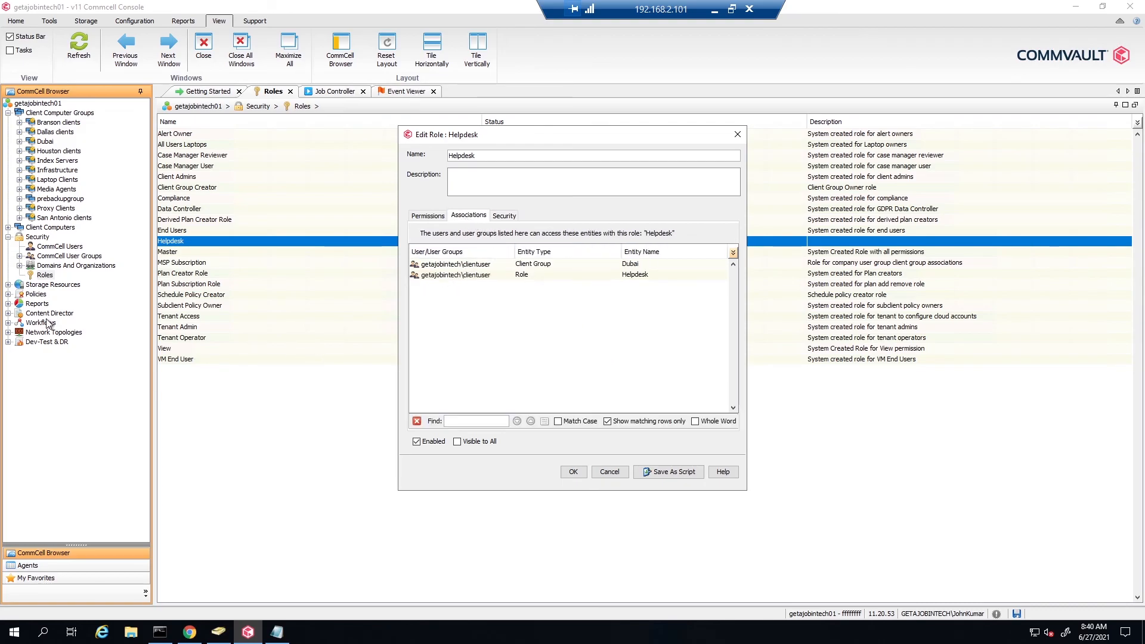
click(525, 266)
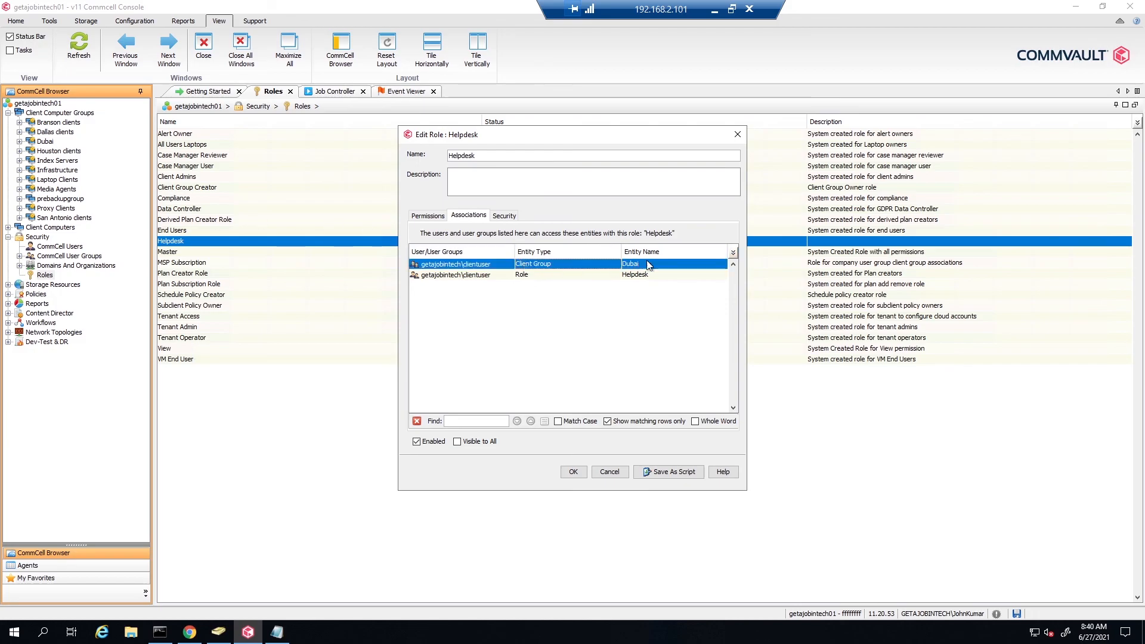